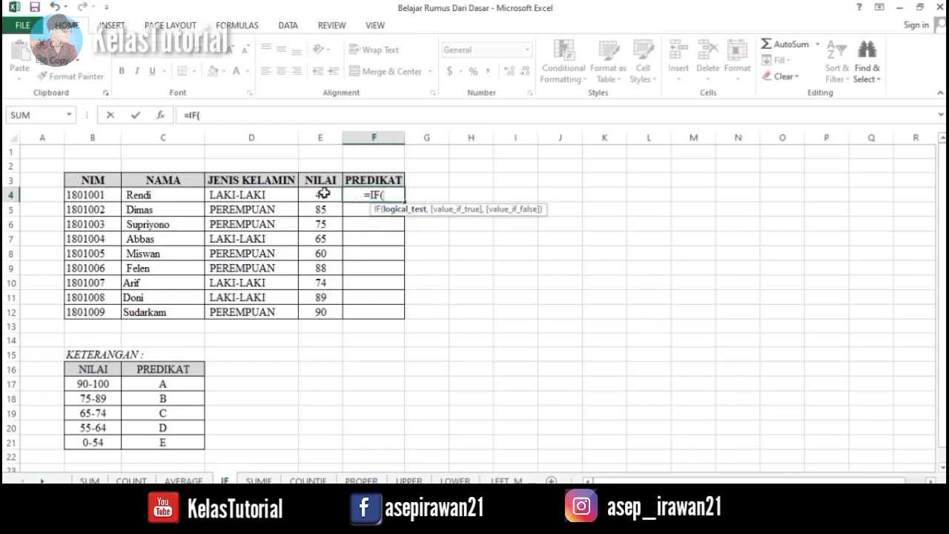
Fill in the first IF condition in F4 so that E4>=90 returns "A", ready for the value-if-false argument
left_click(324, 194)
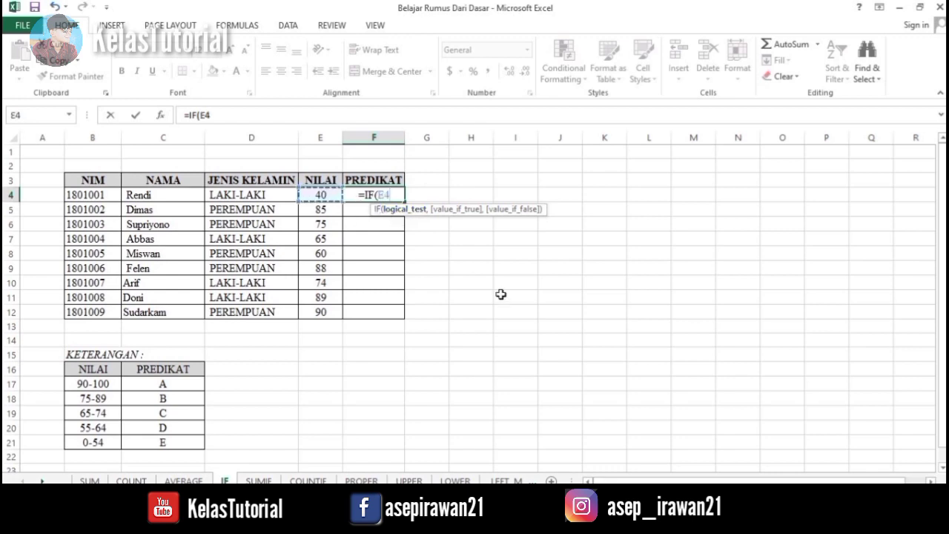
type(">")
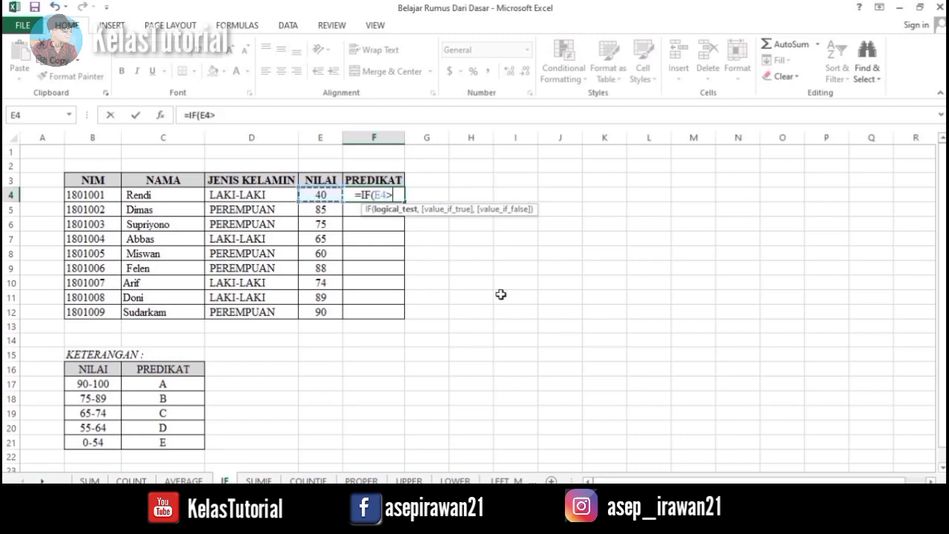
type("=")
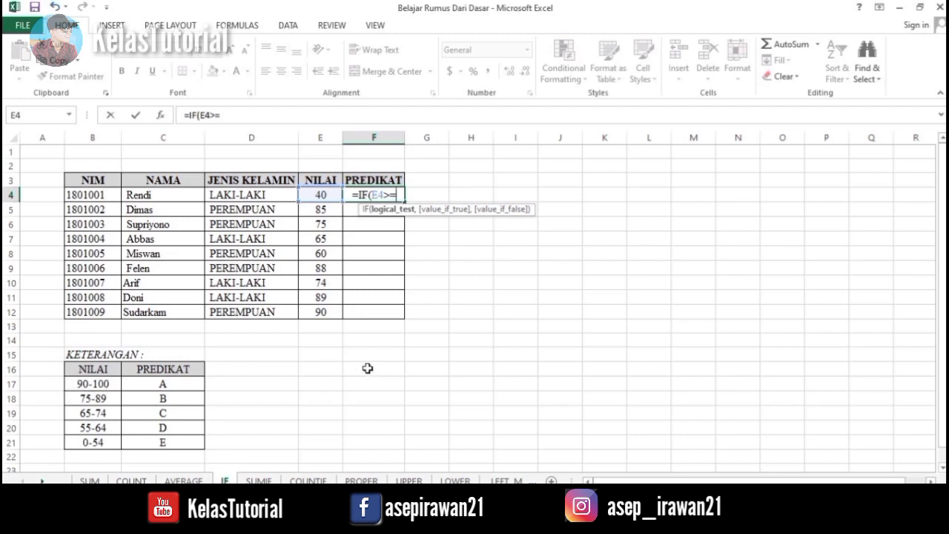
type("90")
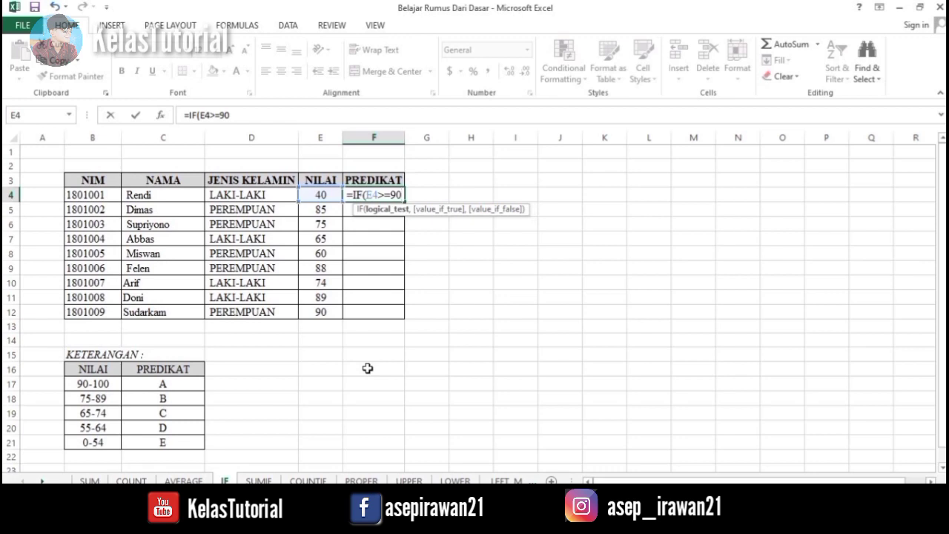
type(",")
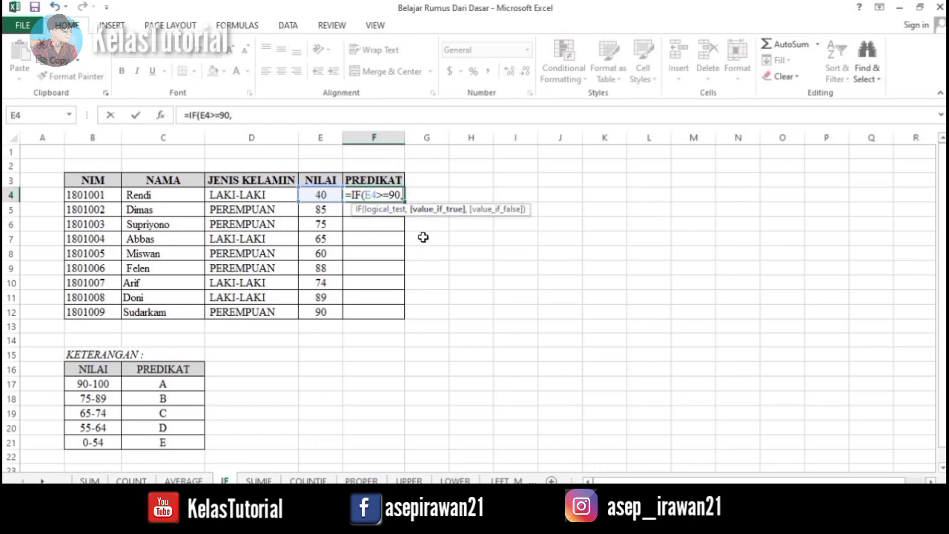
type("\"")
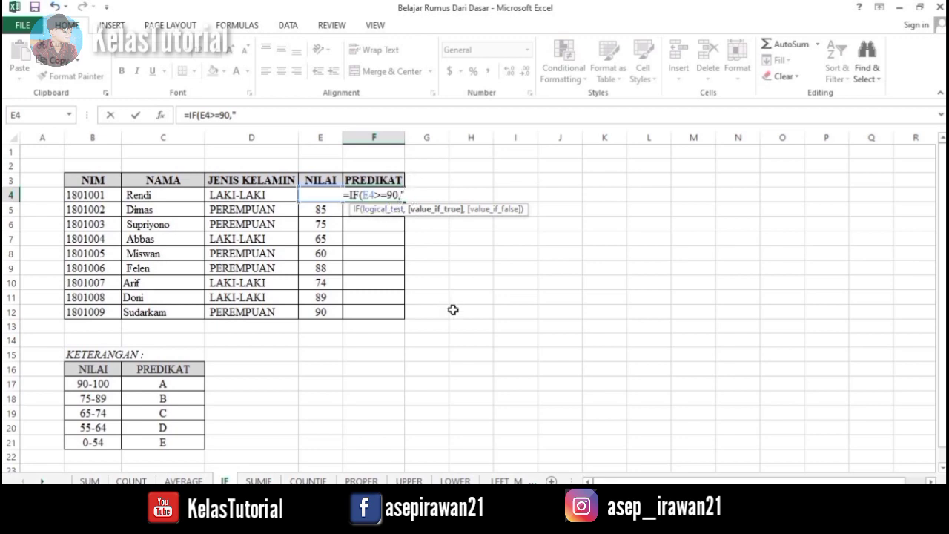
type("A")
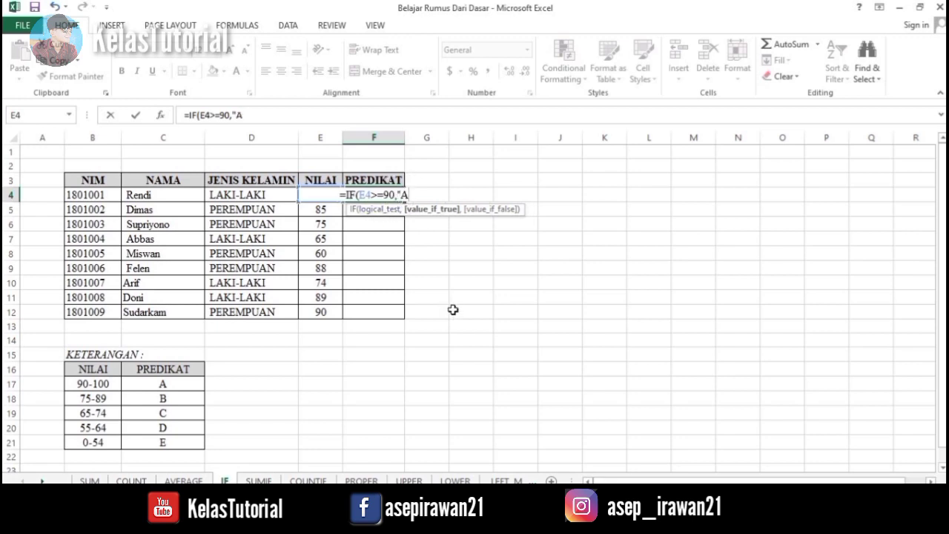
type("\"")
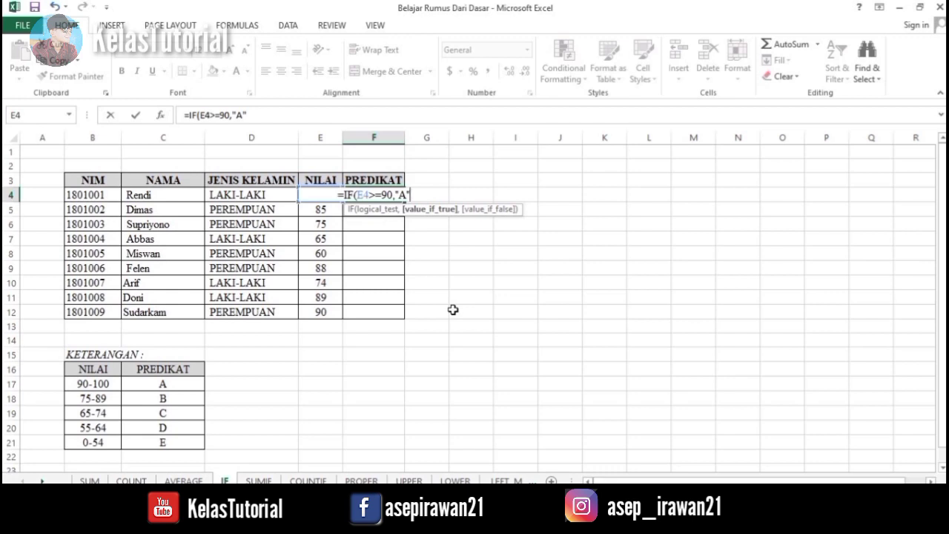
type(",")
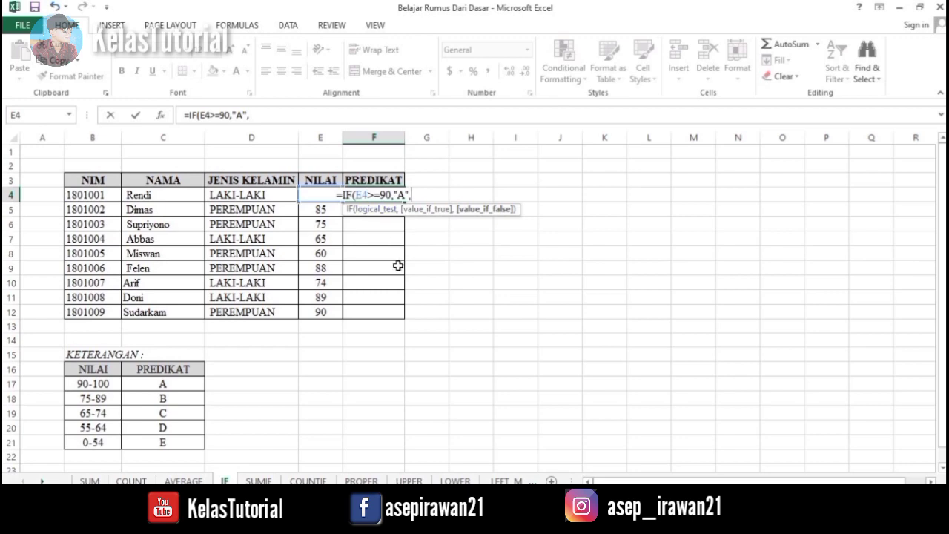
Add a nested IF as the value-if-false argument in F4's formula, returning "B" when E4>=75, followed by a comma
type("IF(")
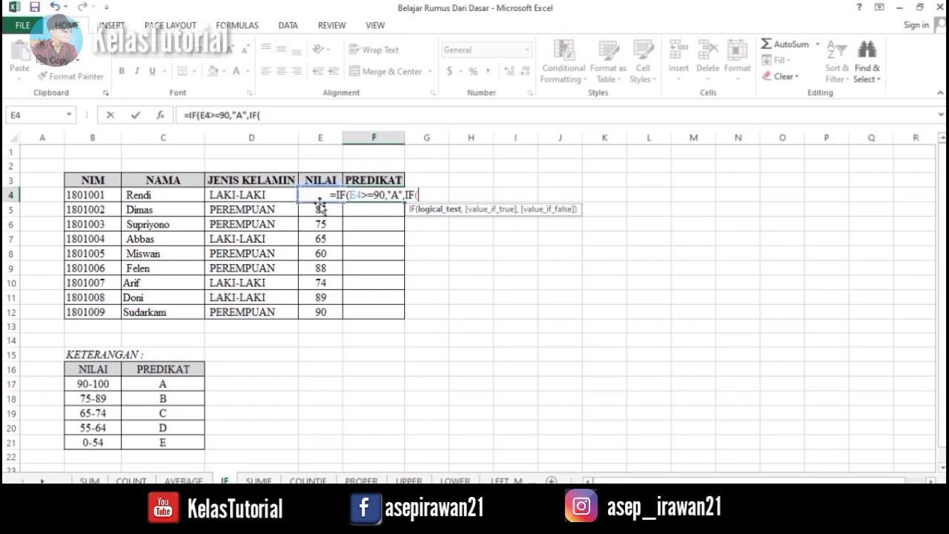
left_click(321, 208)
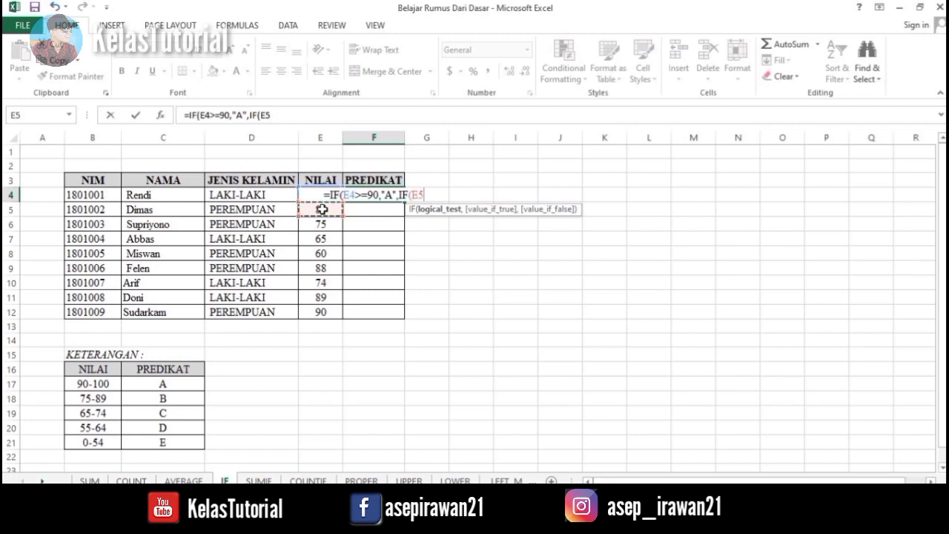
key("Up")
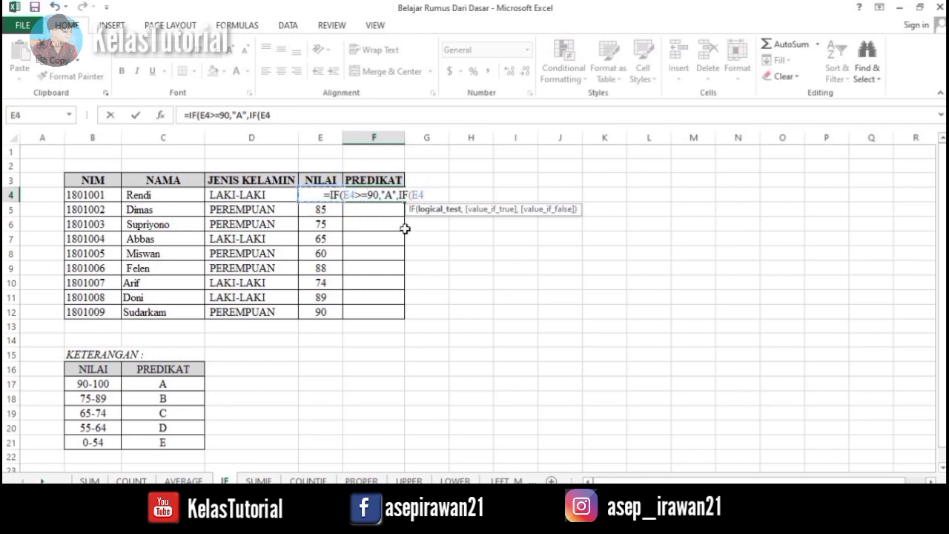
type(">=")
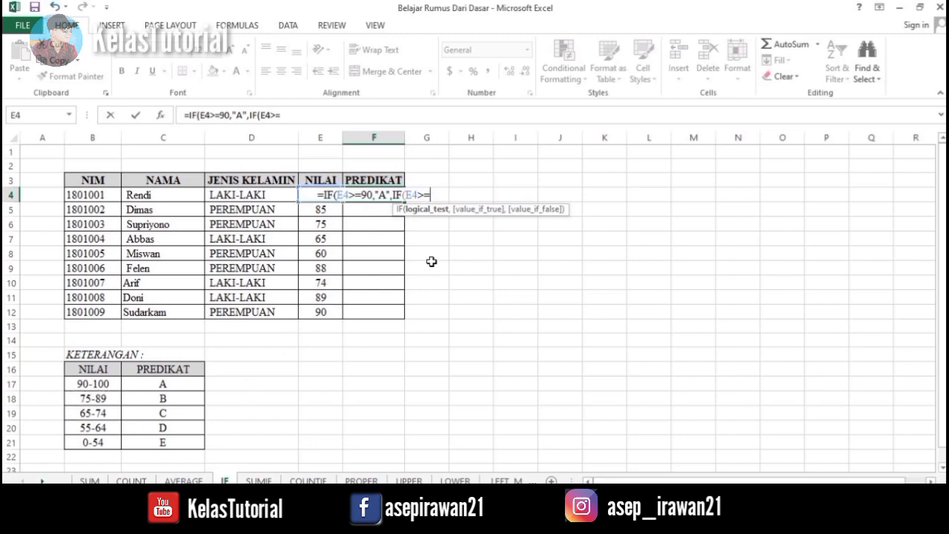
type("75")
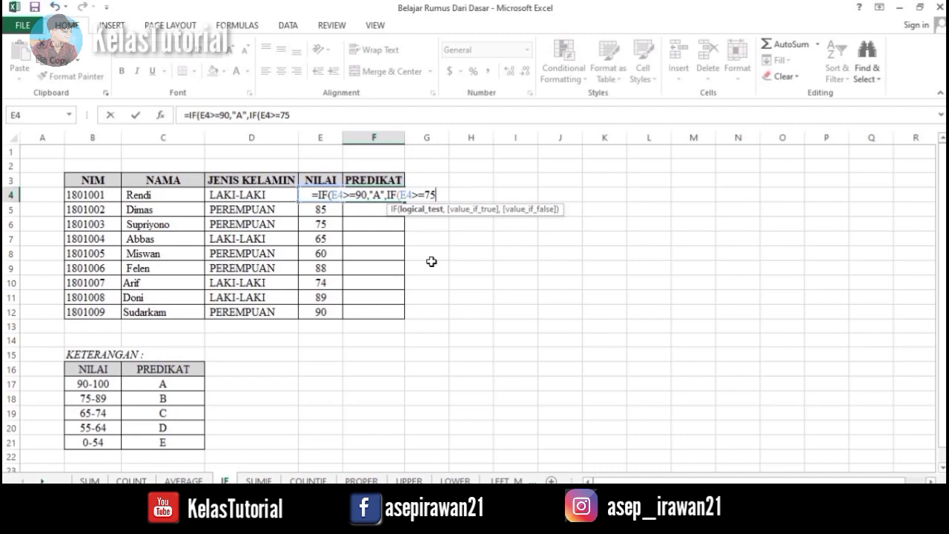
type("\"")
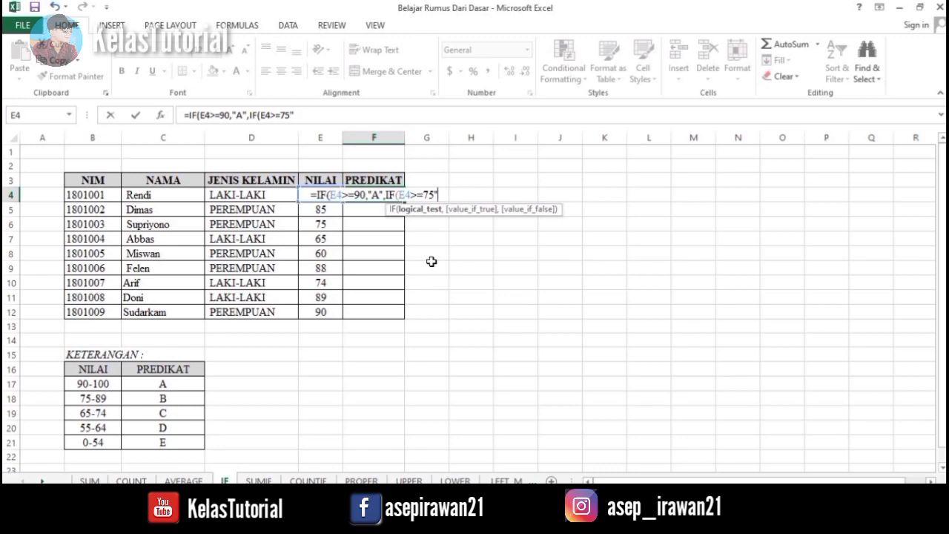
key("BackSpace")
type(",\"")
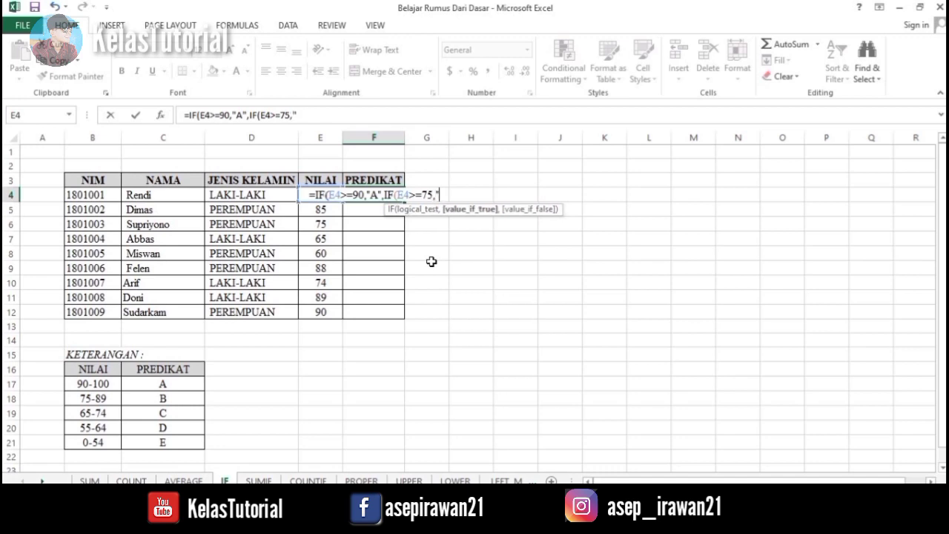
type("B")
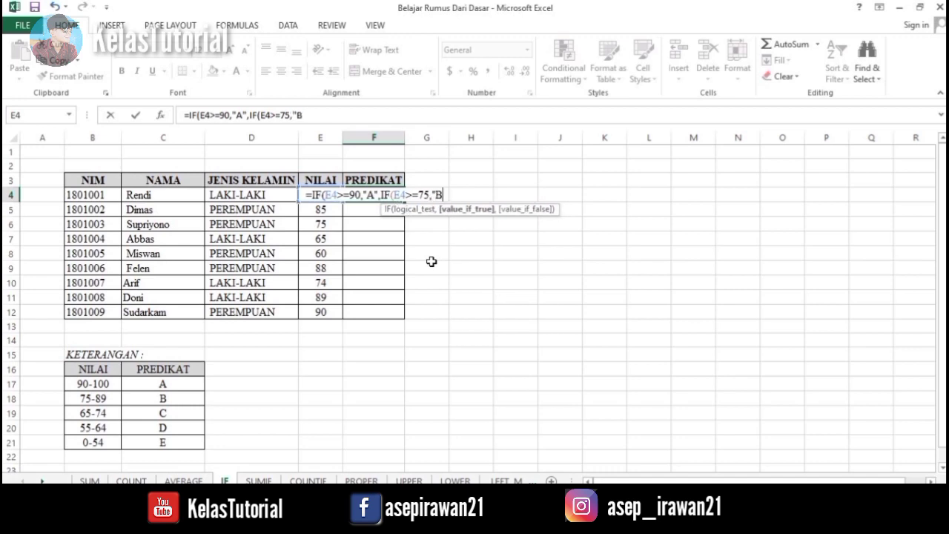
type("\"")
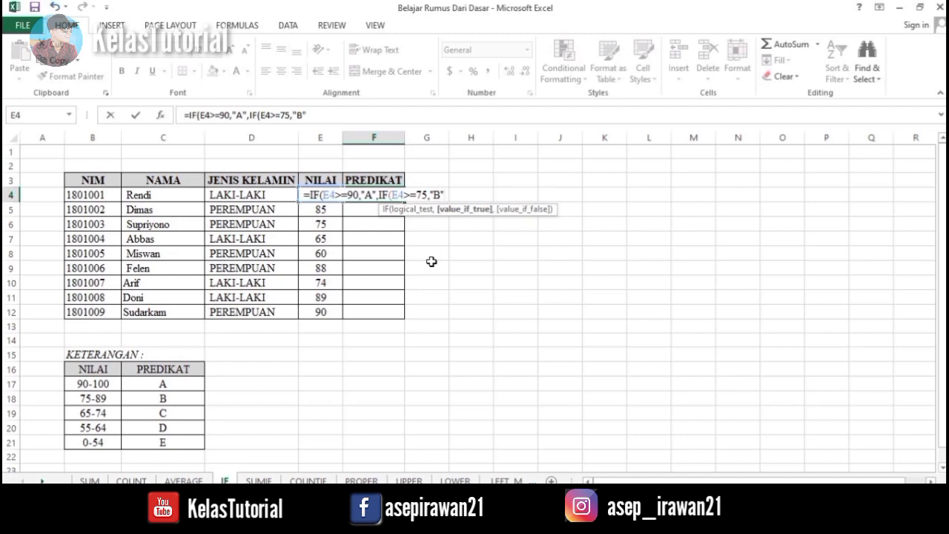
type(",")
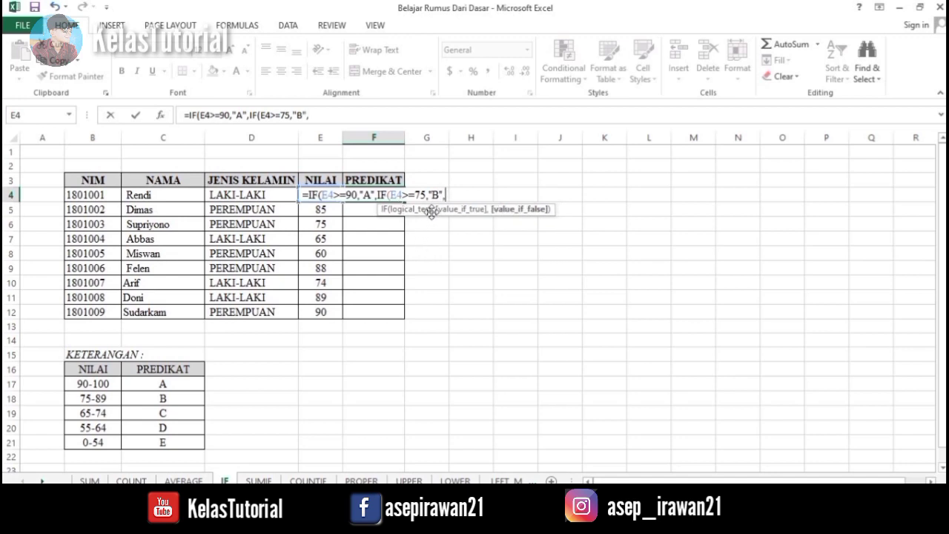
Duplicate the nested IF(E4>=75,"B", at the end of F4's formula and change the copy to return "C" for E4>=65
left_click_drag(438, 194, 377, 195)
key("ctrl+c")
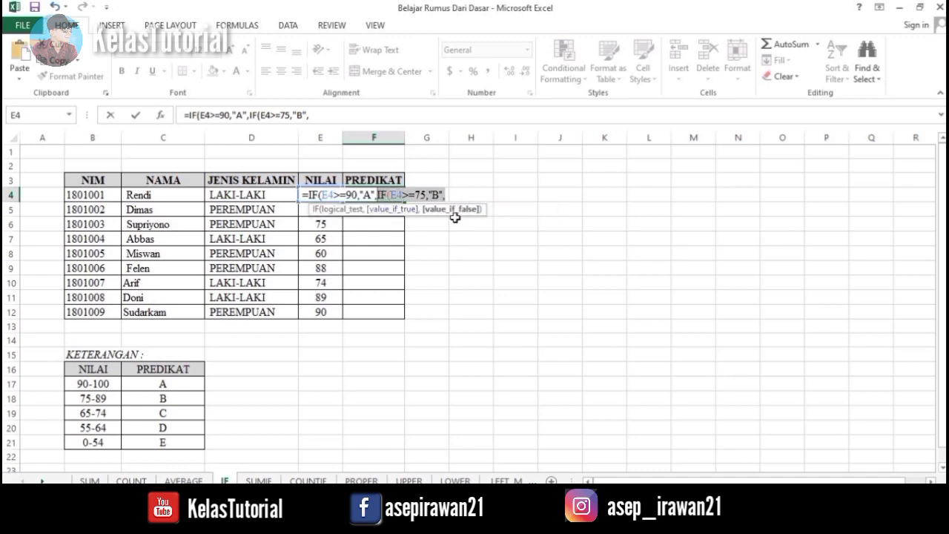
left_click(446, 194)
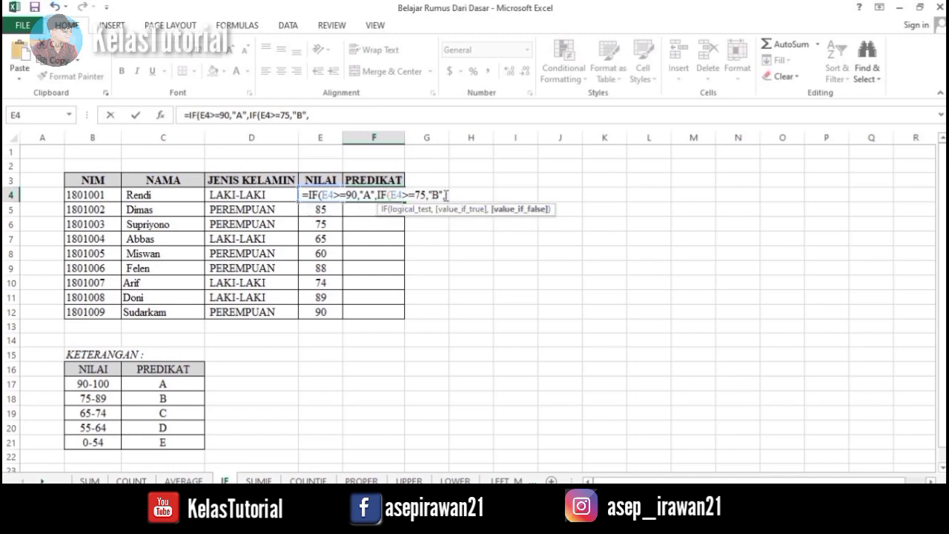
key("ctrl+v")
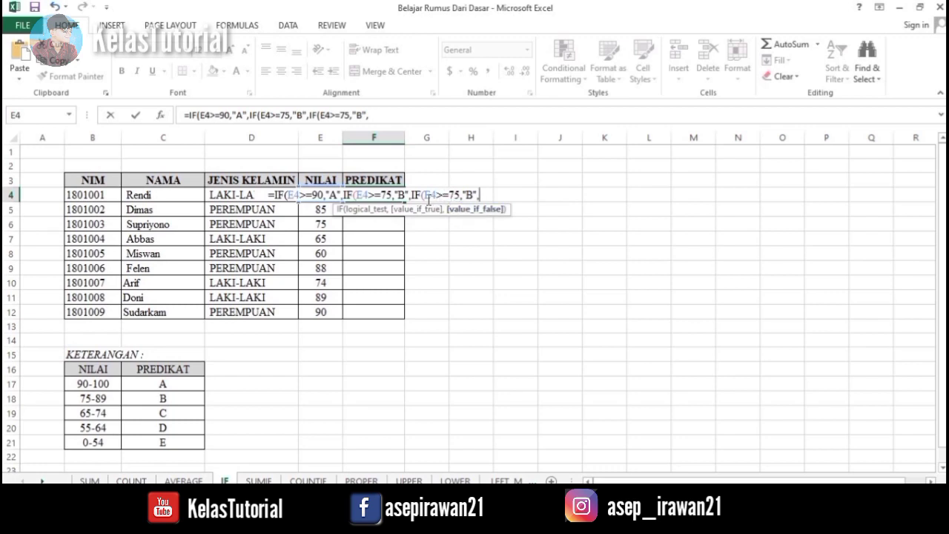
left_click(459, 194)
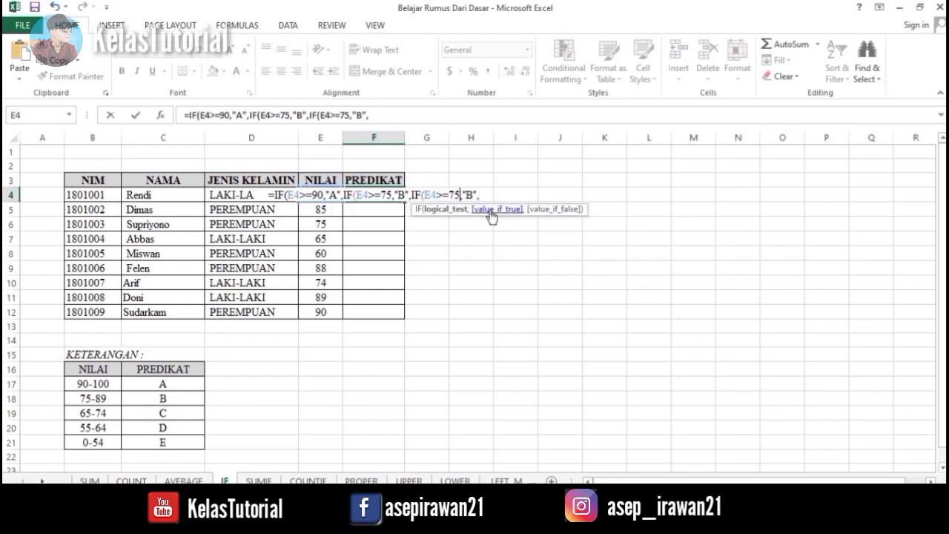
key("BackSpace")
key("BackSpace")
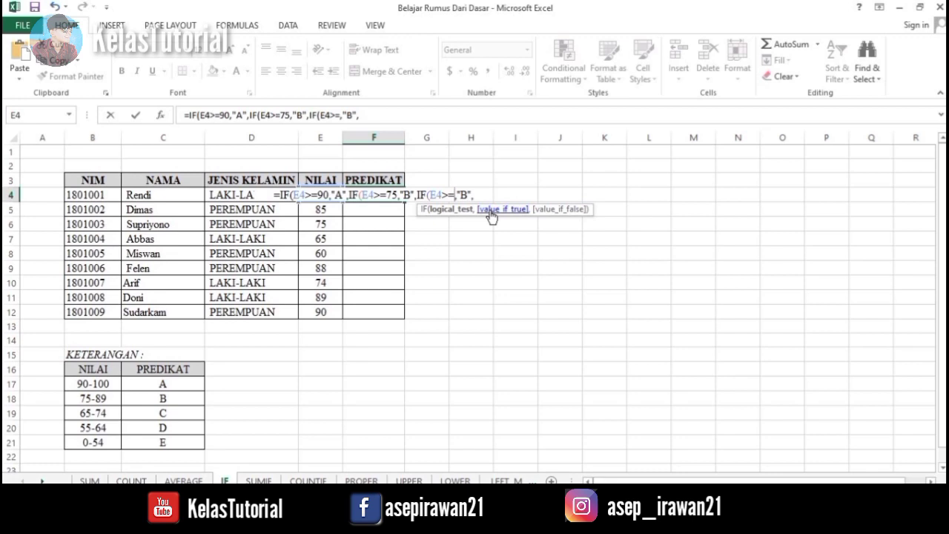
type("65")
key("Right")
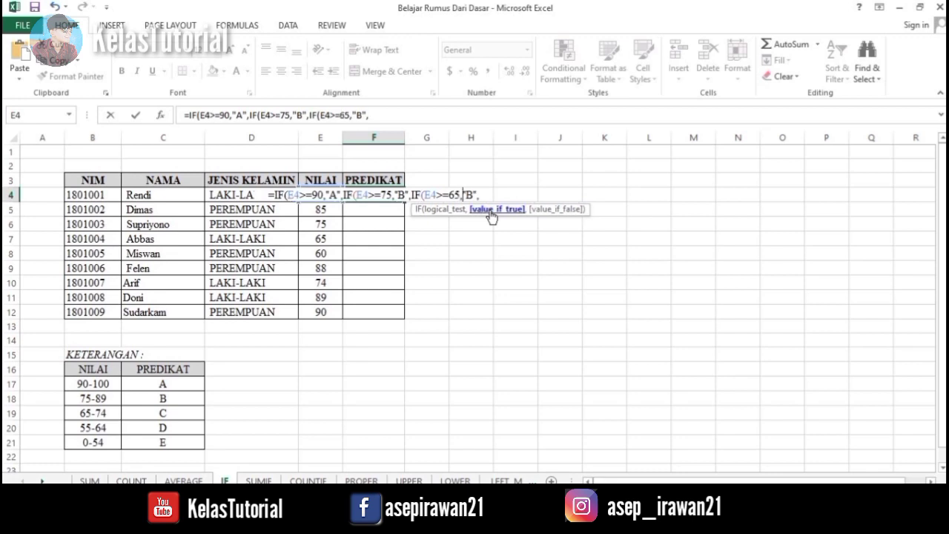
key("BackSpace")
type("C")
Paste the copied IF fragment again at the end of F4's formula and change it to return "D" for E4>=55
left_click(482, 195)
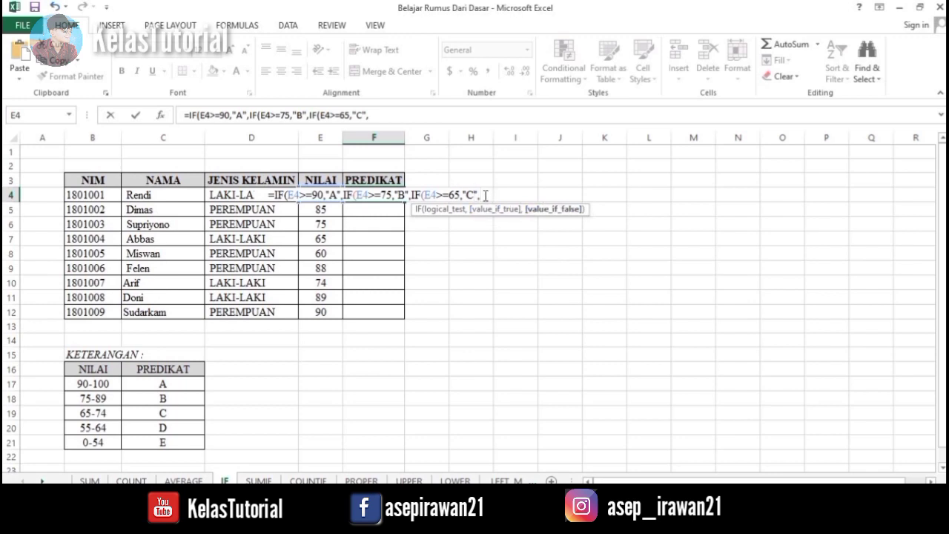
key("ctrl+v")
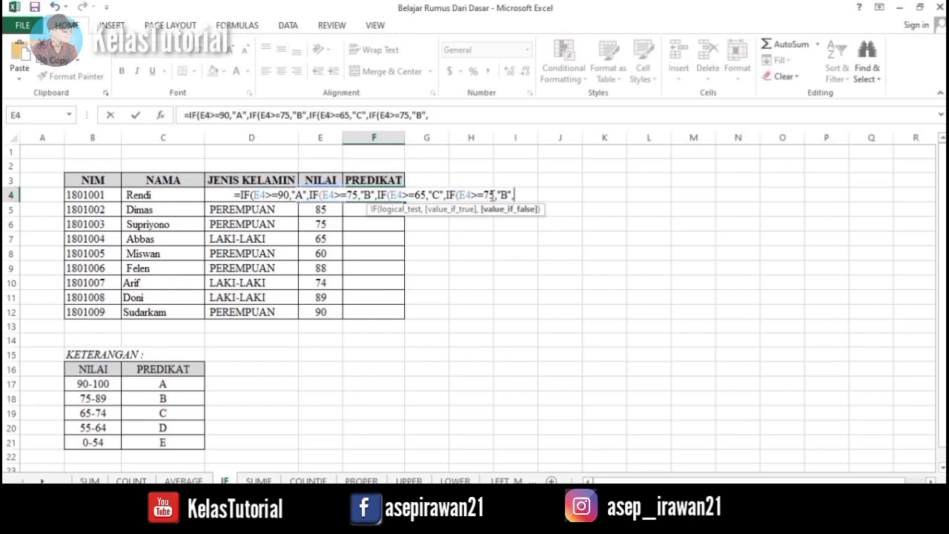
left_click(490, 195)
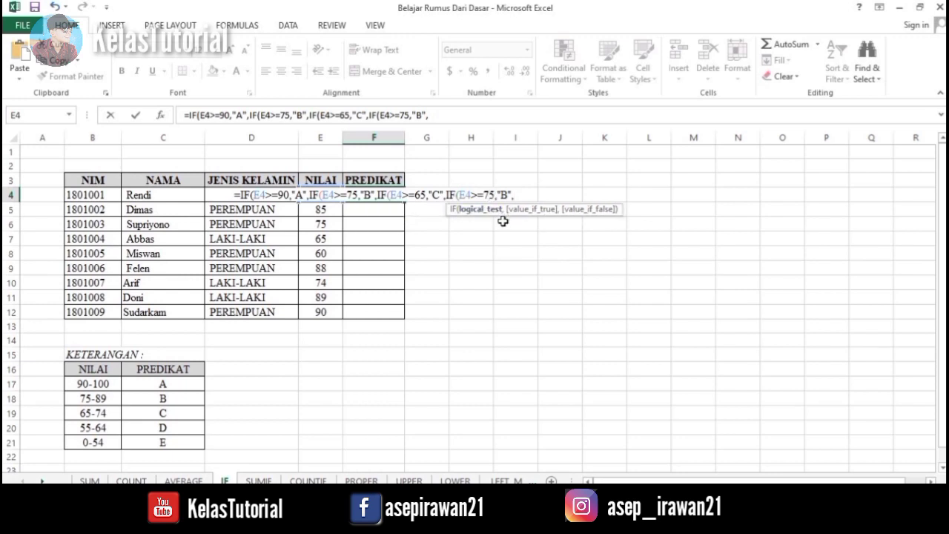
key("BackSpace")
type("5")
key("Right")
key("Right")
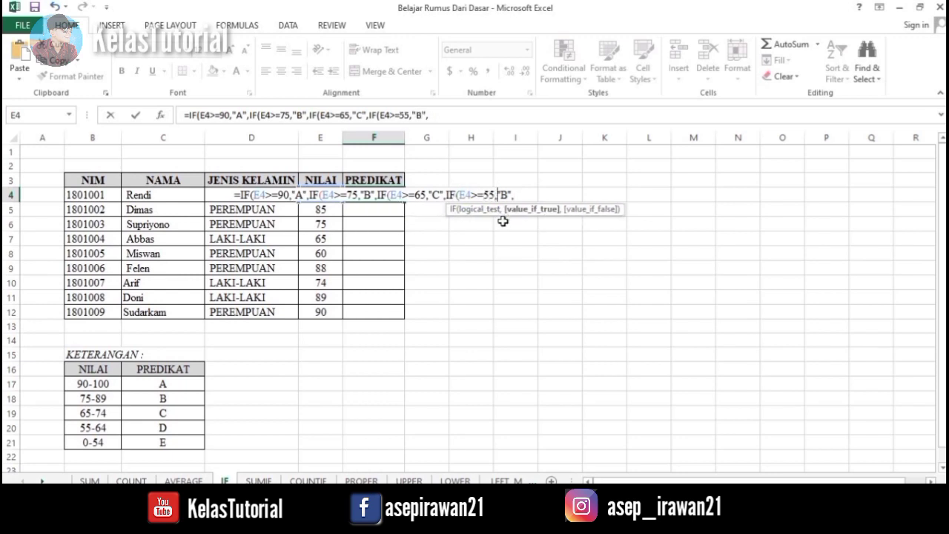
key("Right")
key("Right")
key("BackSpace")
type("D")
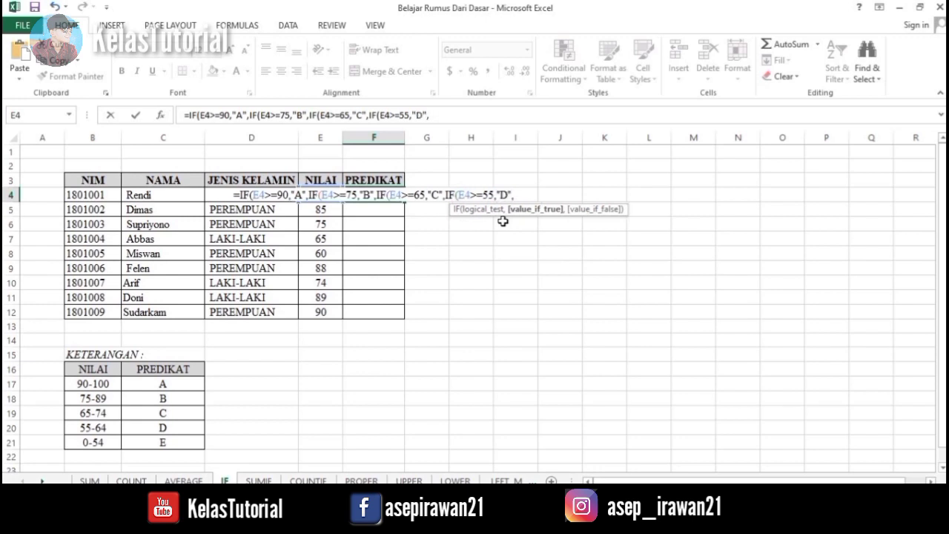
Finish F4's nested formula with "E" as the final value-if-false and four closing parentheses
key("Right")
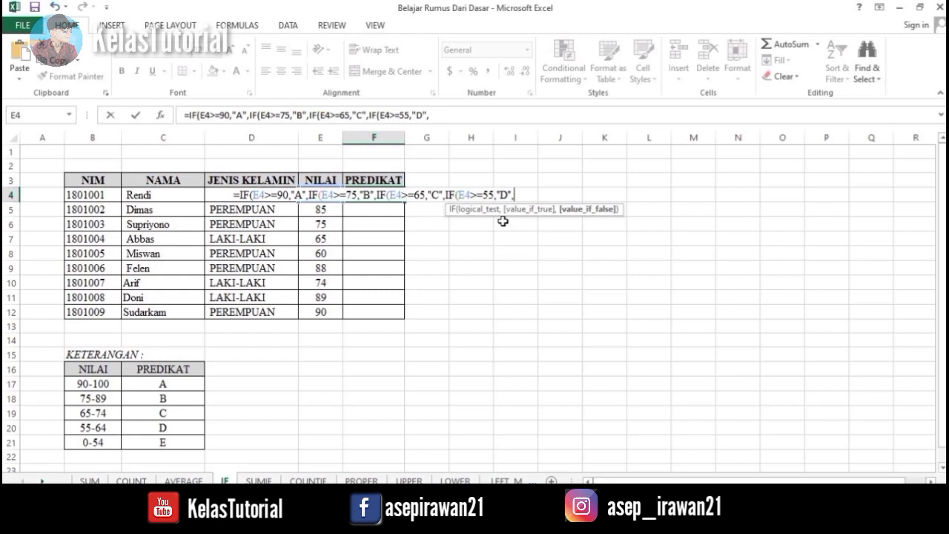
type("\"E")
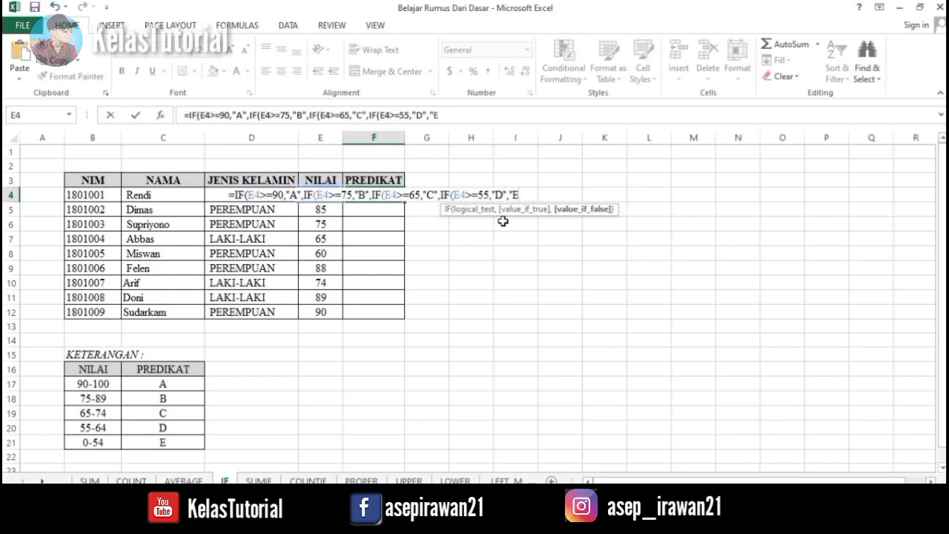
type("\"")
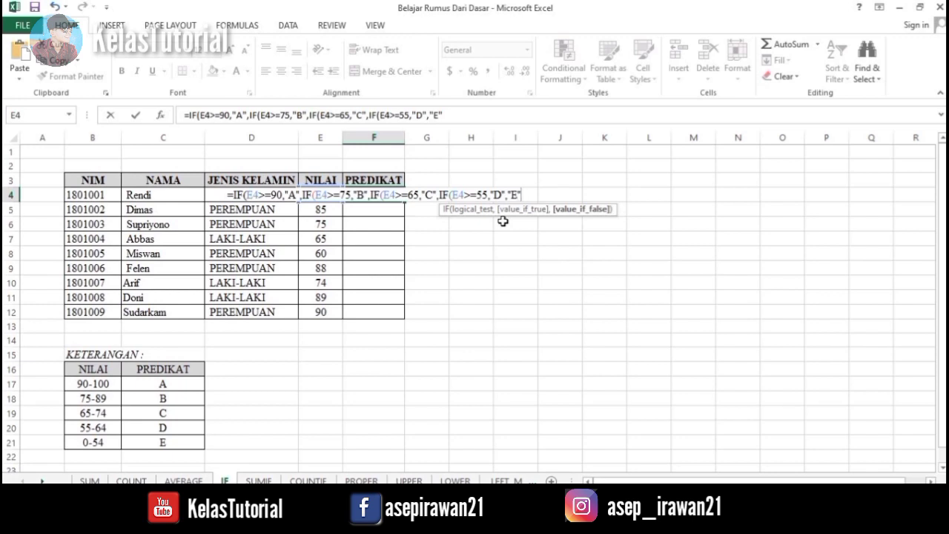
type(")")
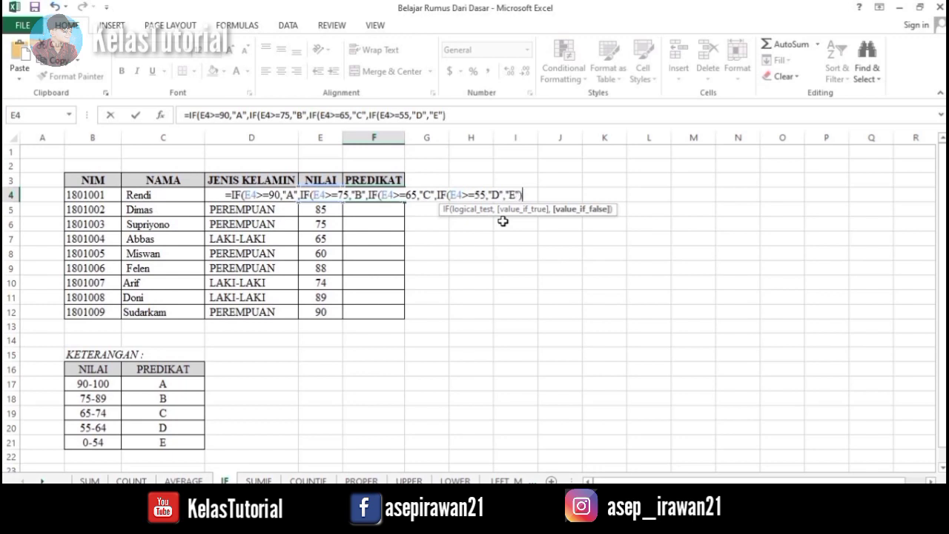
type(")))")
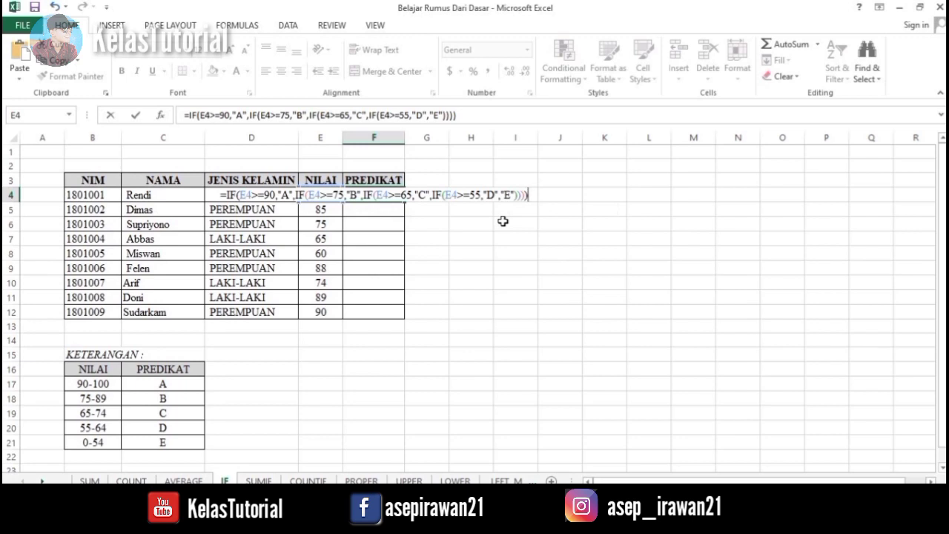
Commit the nested IF formula in F4 and test it by setting the NILAI score in E4 to 90
key("Return")
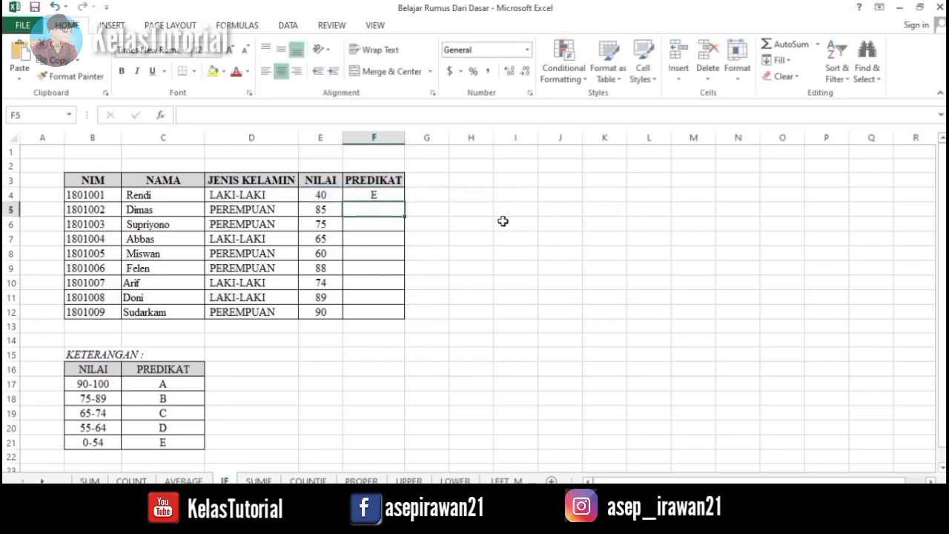
left_click(372, 194)
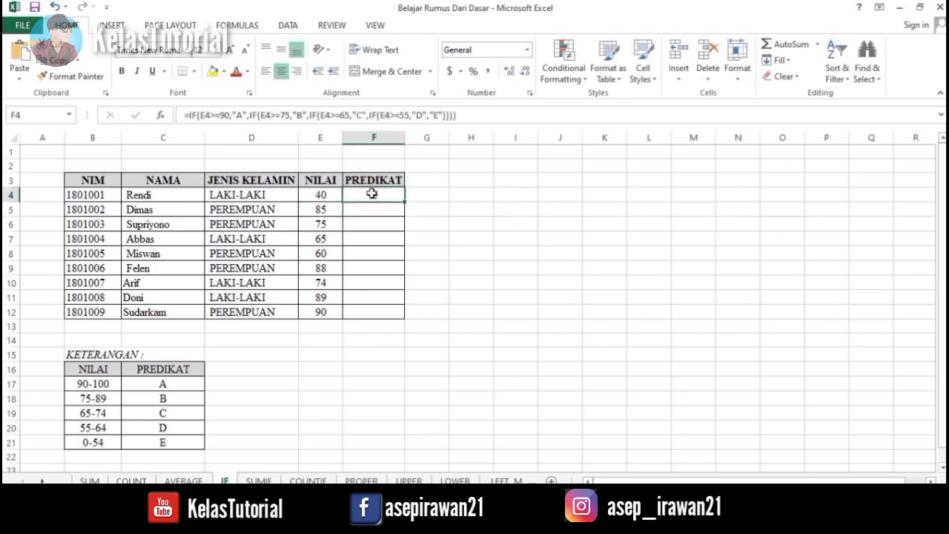
left_click(329, 192)
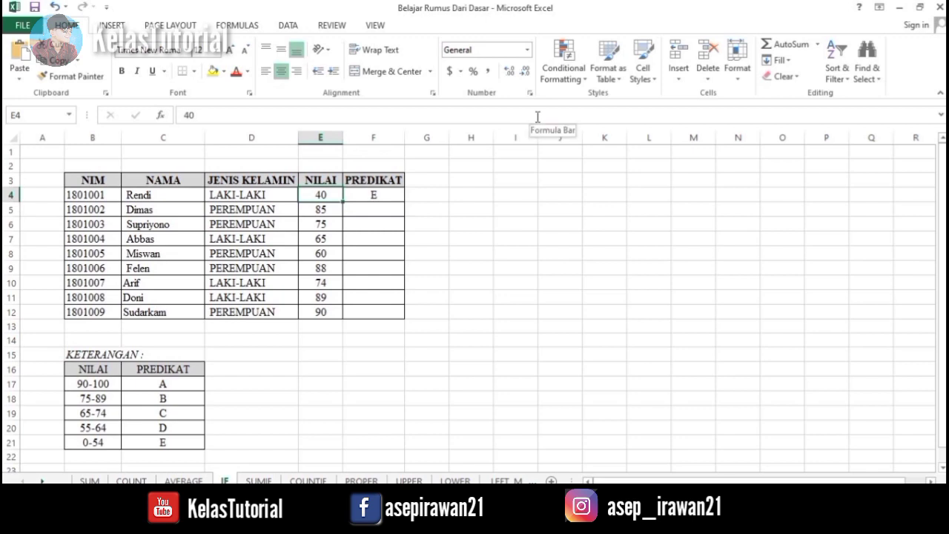
type("90")
key("Return")
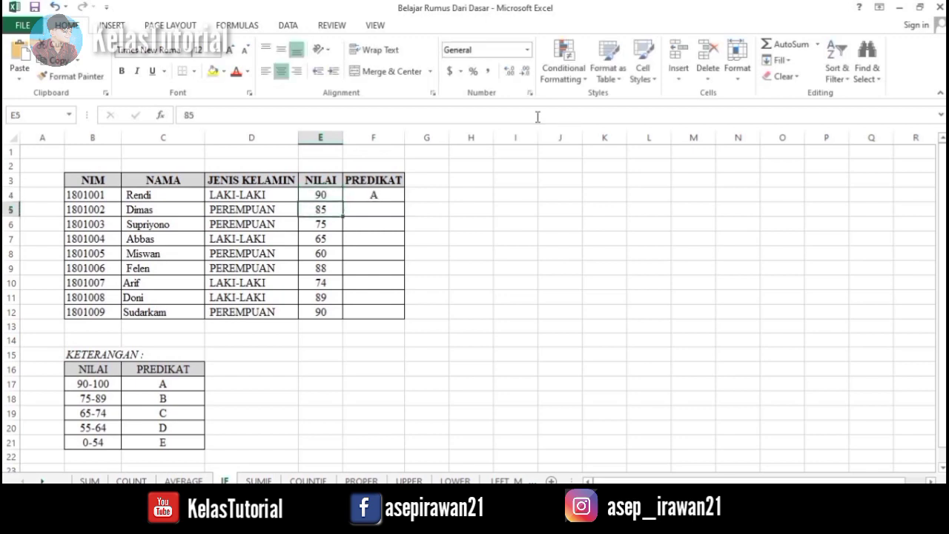
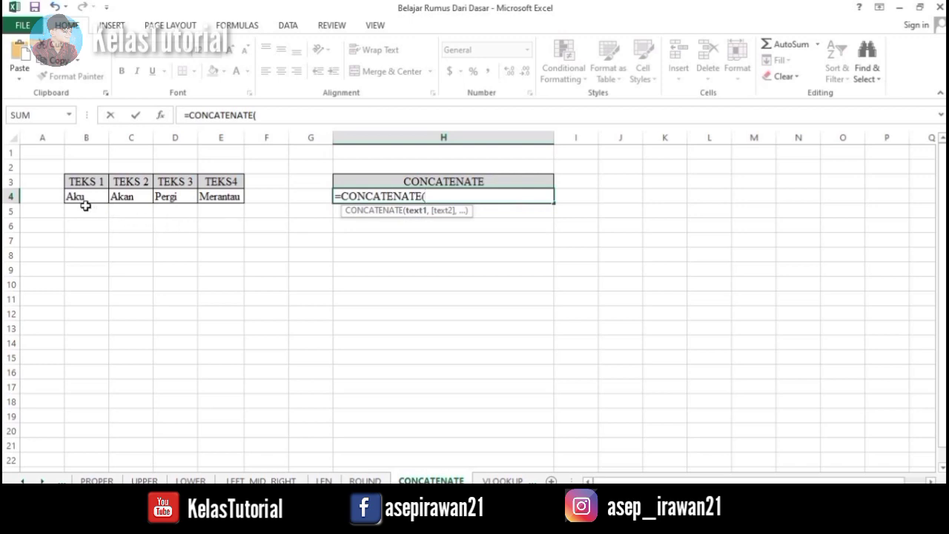
Complete the CONCATENATE formula in H4 with B4, C4, D4 and E4 as its text arguments
left_click(78, 196)
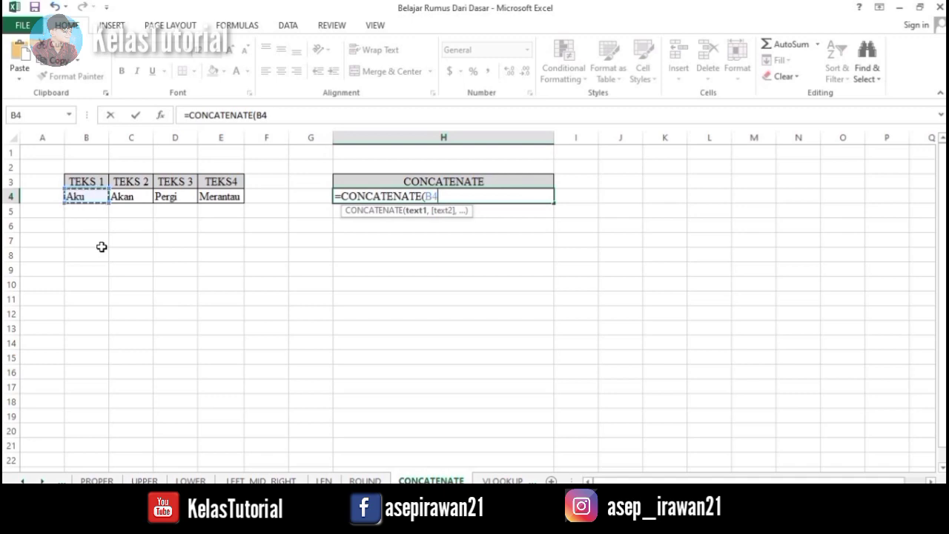
type(",")
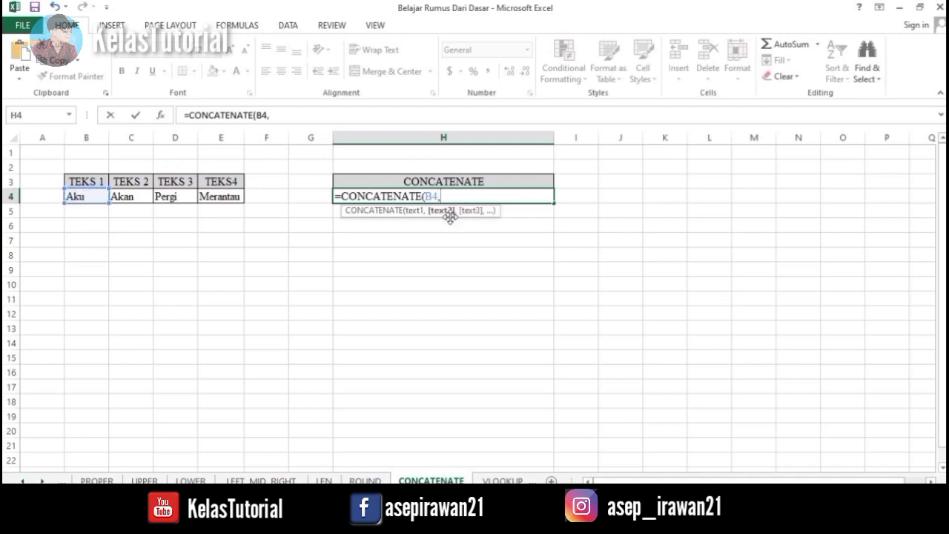
left_click(128, 196)
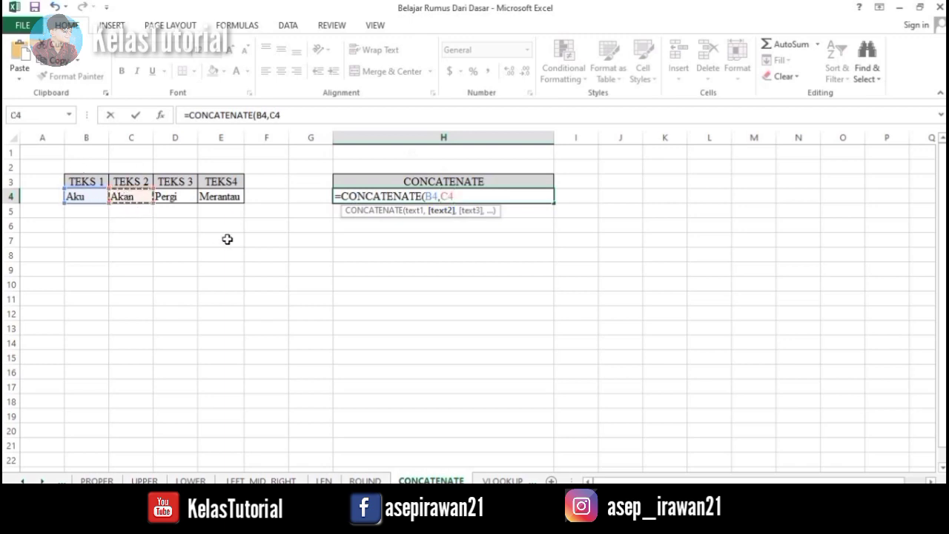
type(",")
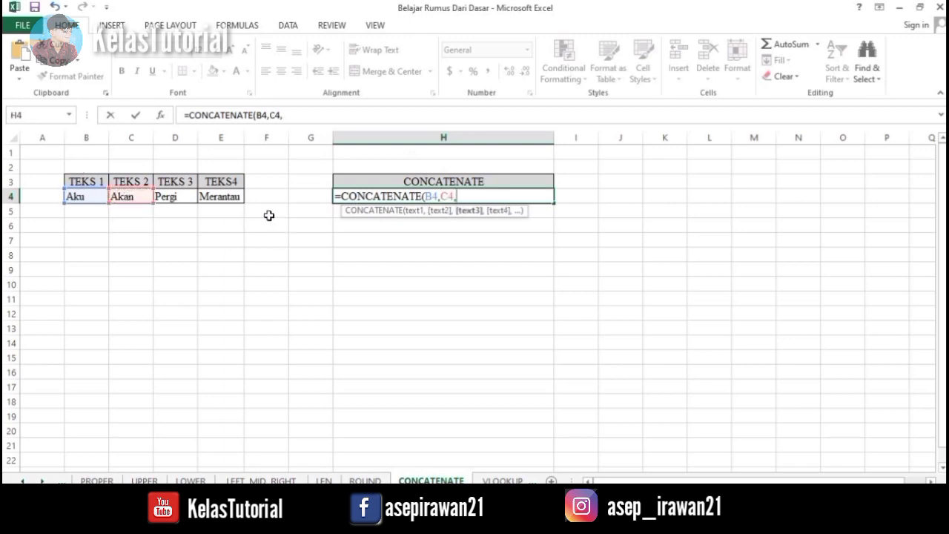
left_click(171, 198)
type(",")
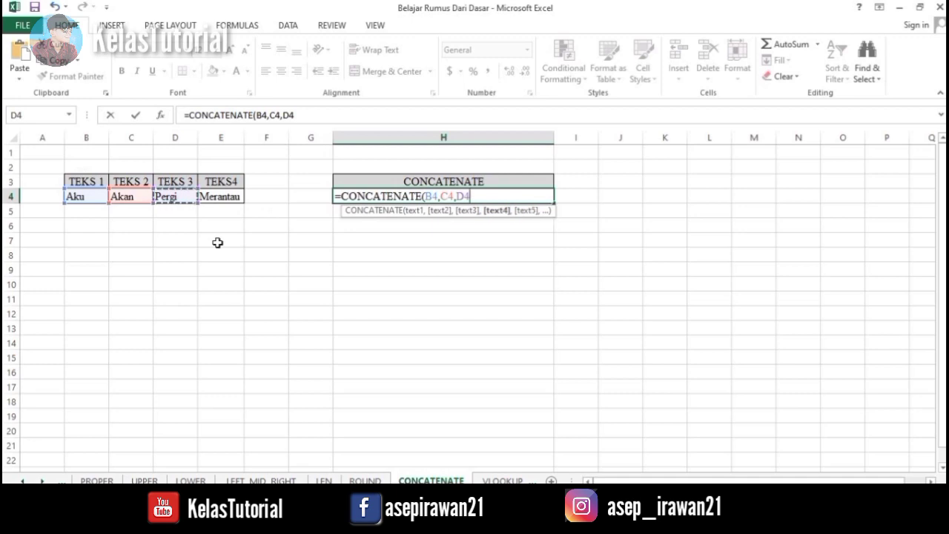
left_click(221, 195)
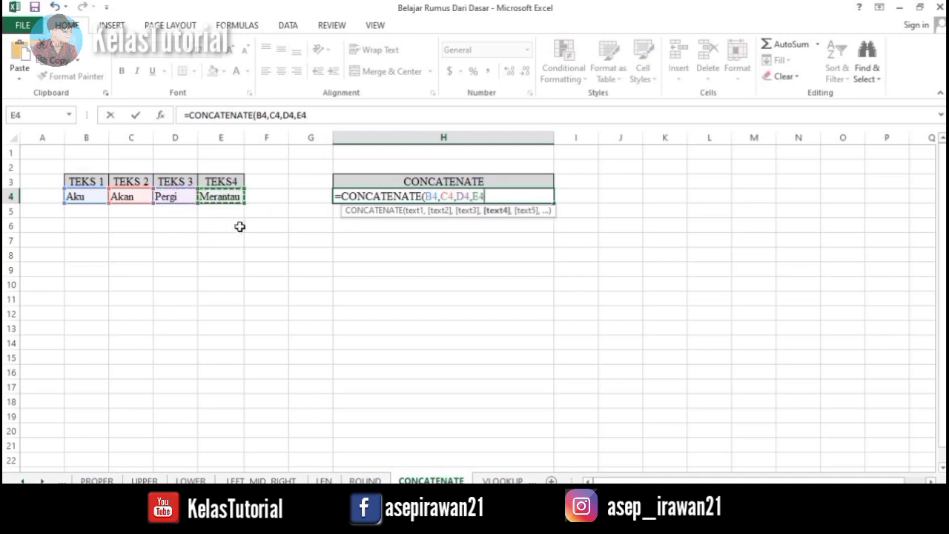
key("Return")
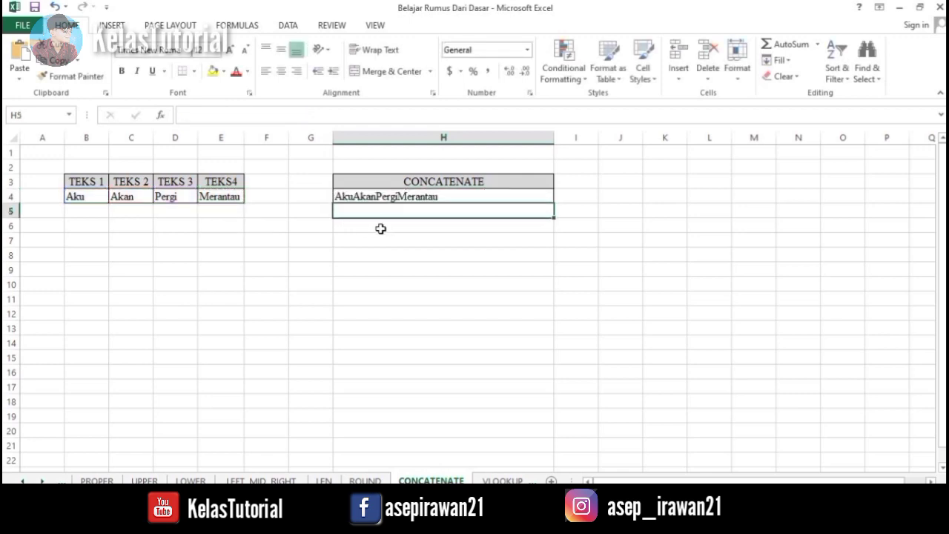
Edit the CONCATENATE formula in H4 to insert a quoted space (" ") as a separate argument between B4 and C4
left_click(347, 192)
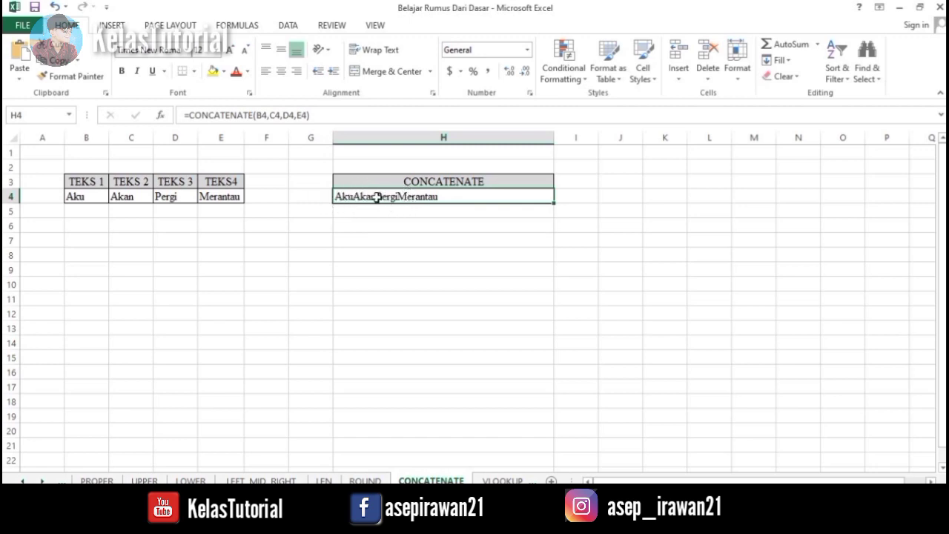
double_click(382, 198)
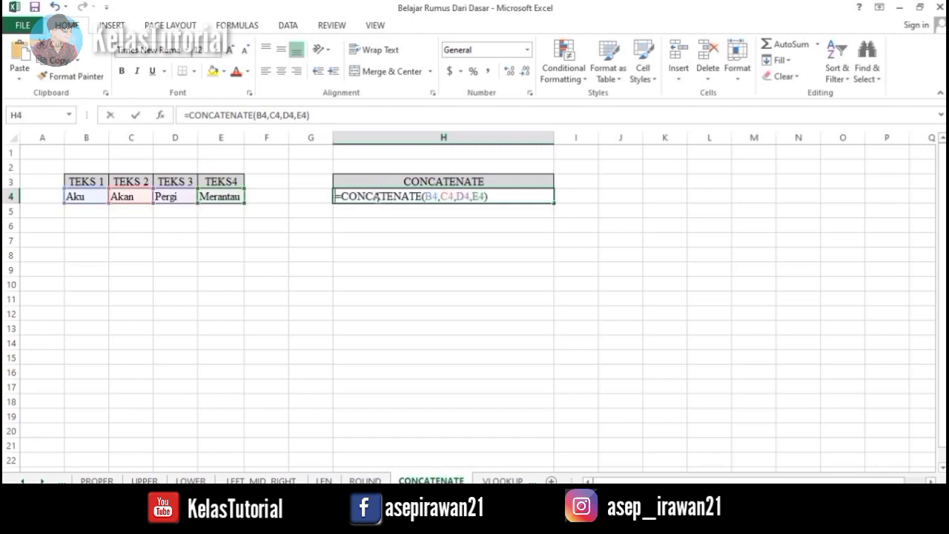
left_click(440, 196)
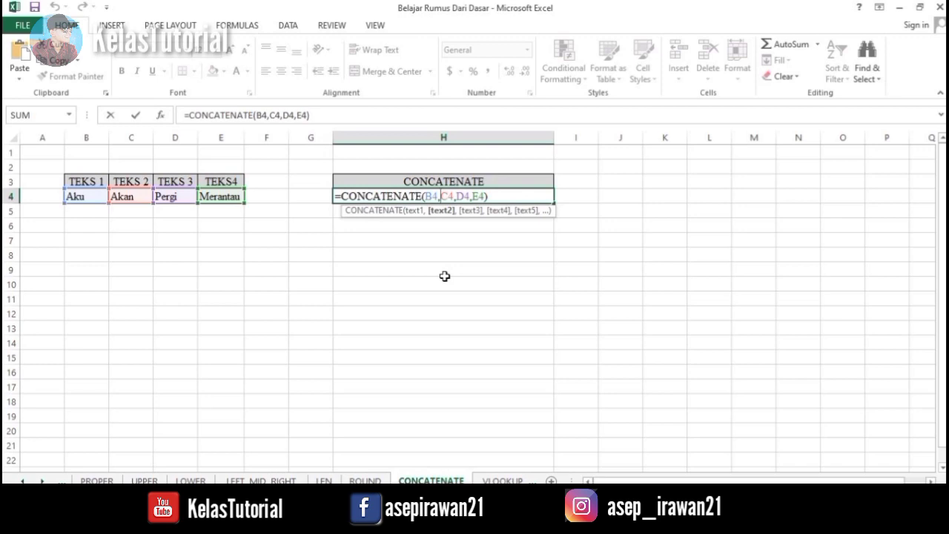
type("\"")
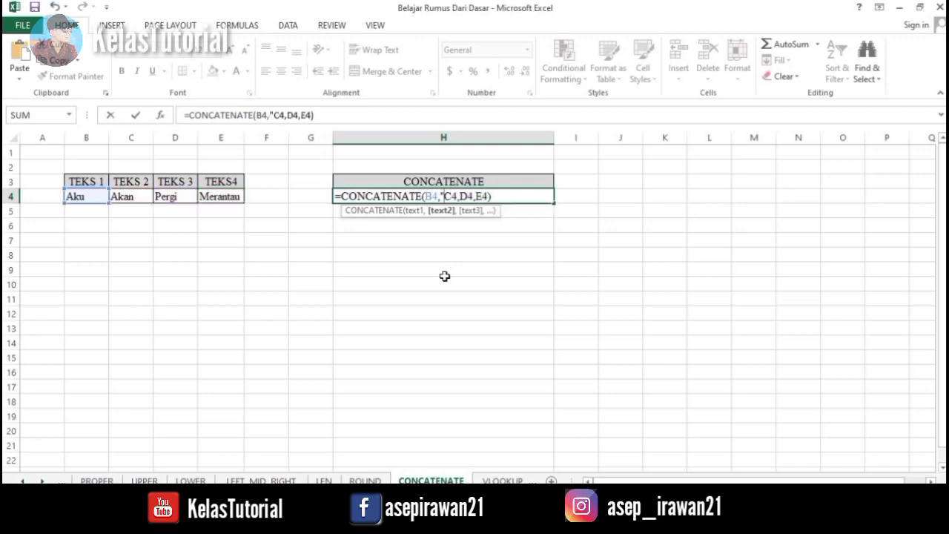
type(" \"")
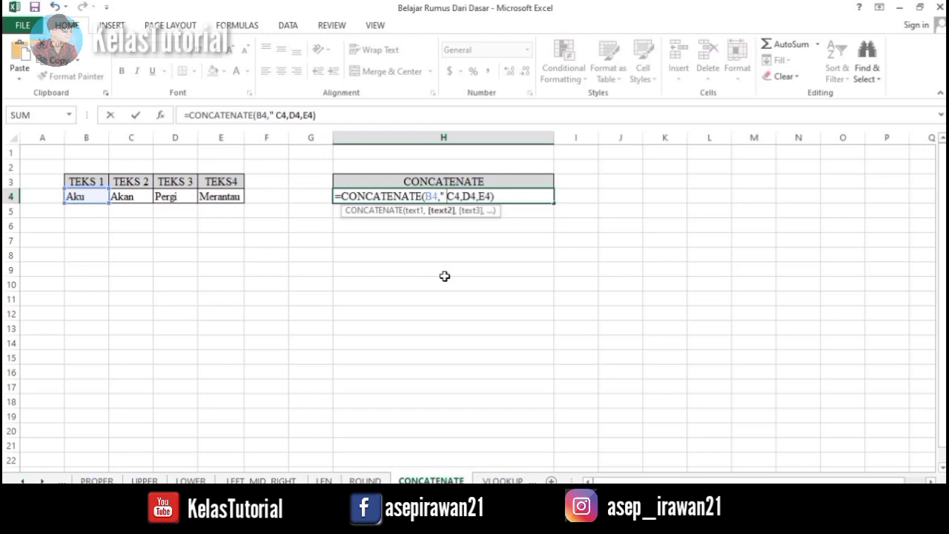
type(",C4")
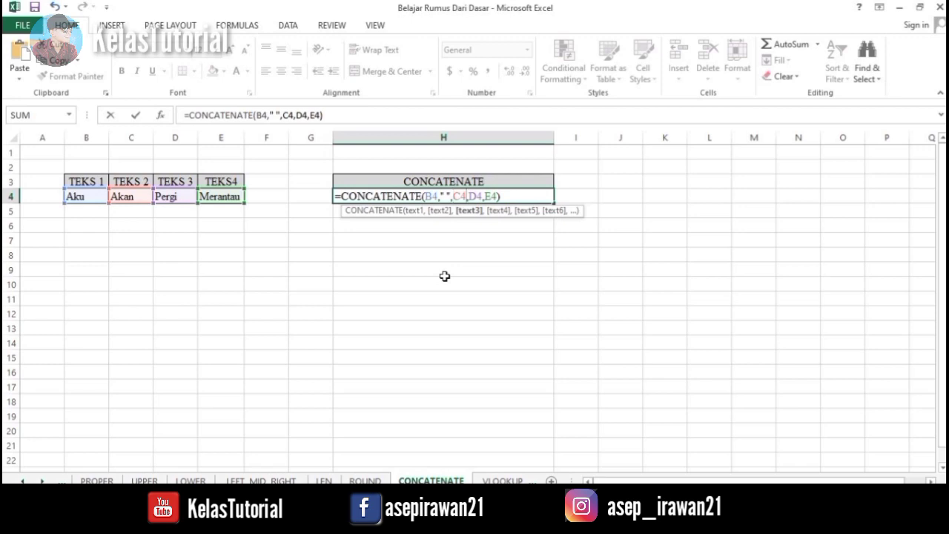
Add quoted-space arguments between C4 and D4 and between D4 and E4 in H4's CONCATENATE formula, and commit it
type(",")
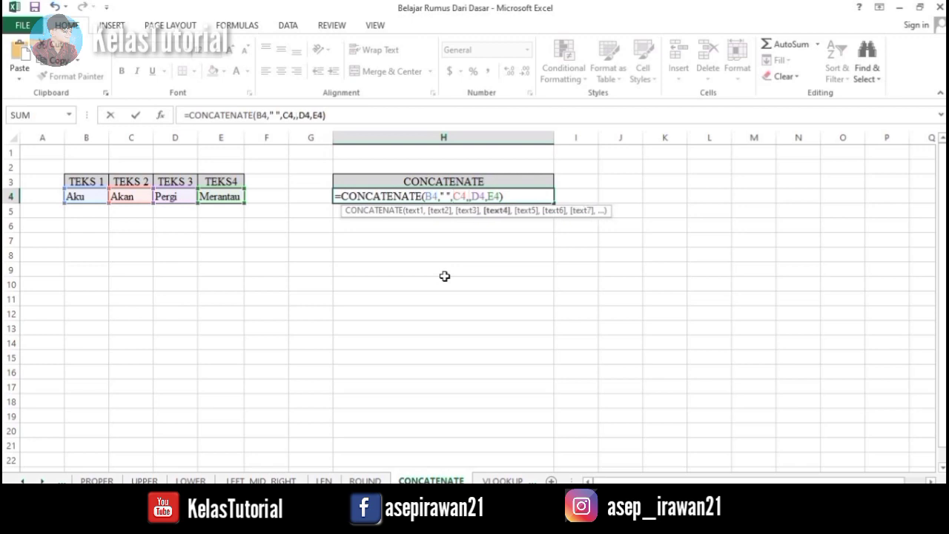
type("\"")
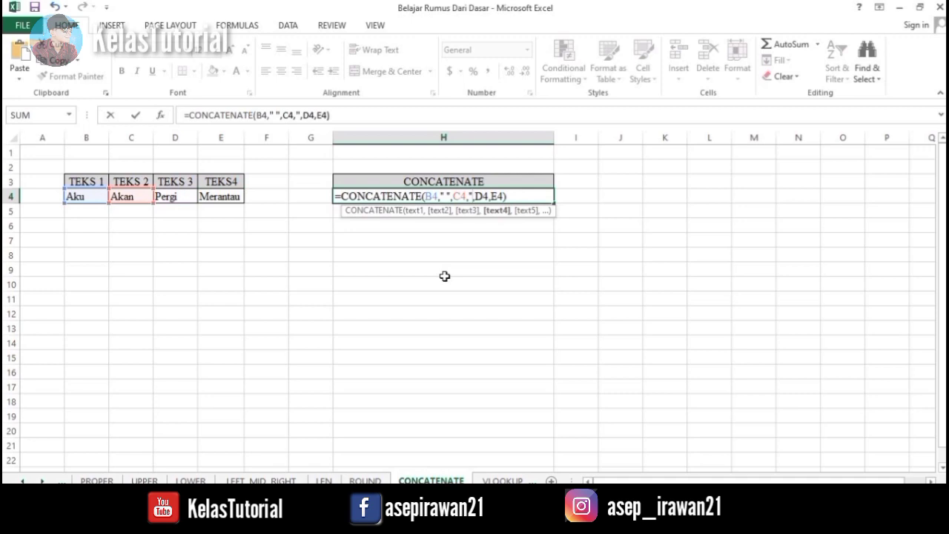
type(" \"")
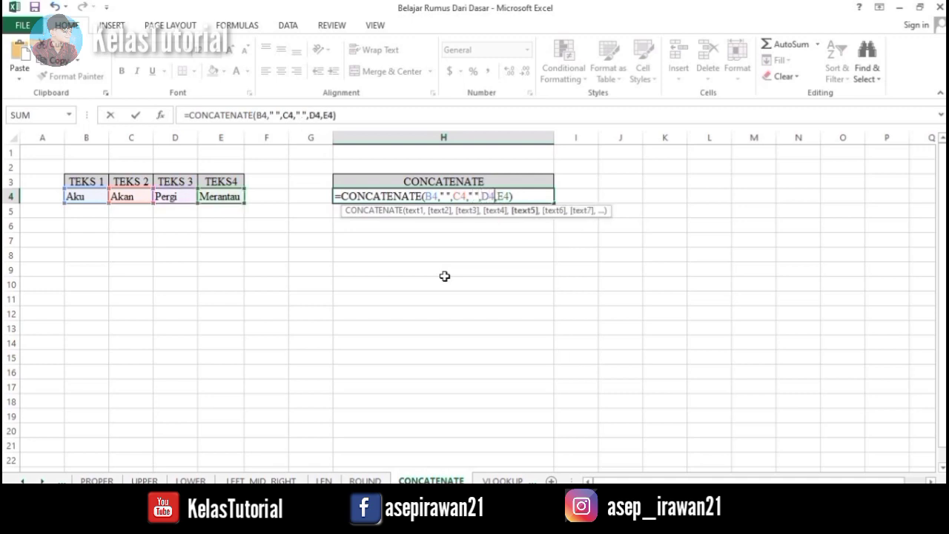
type(",D4,")
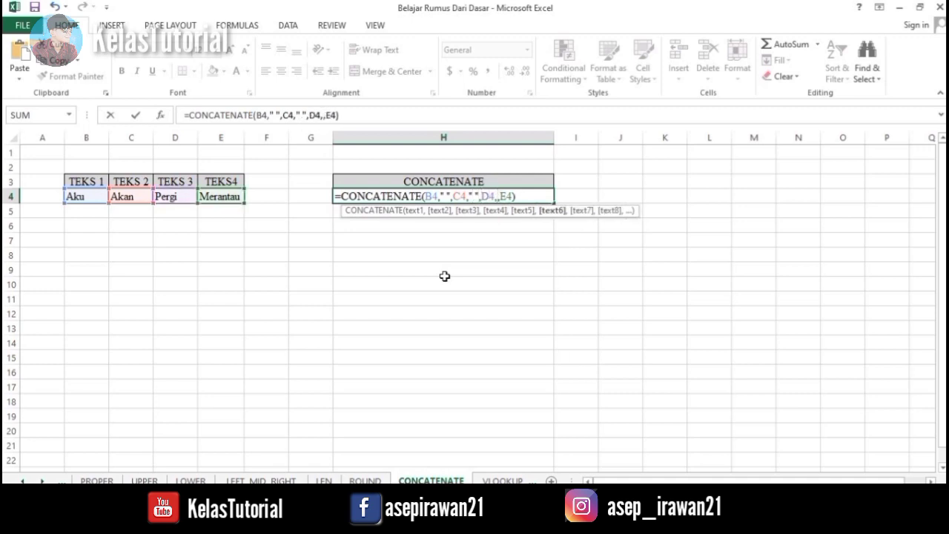
type("\" \"")
key("Return")
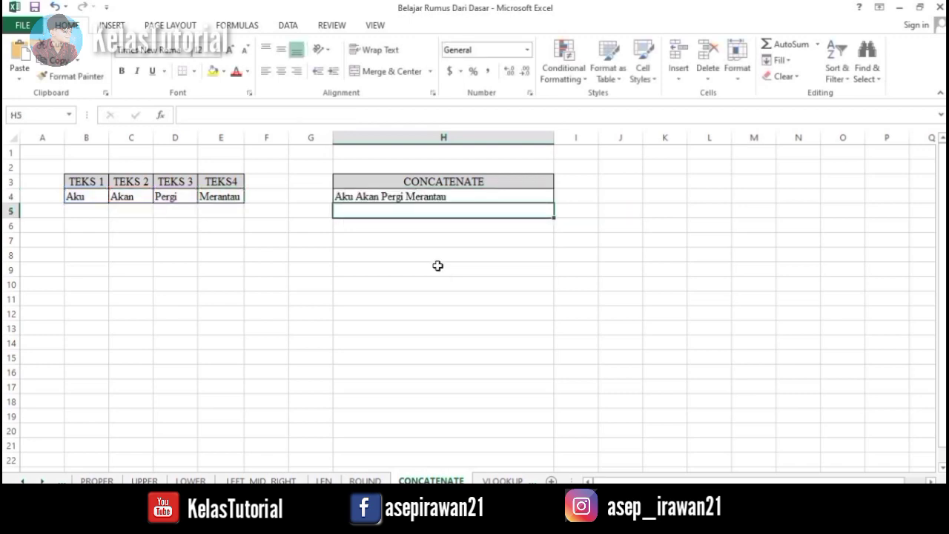
left_click(353, 196)
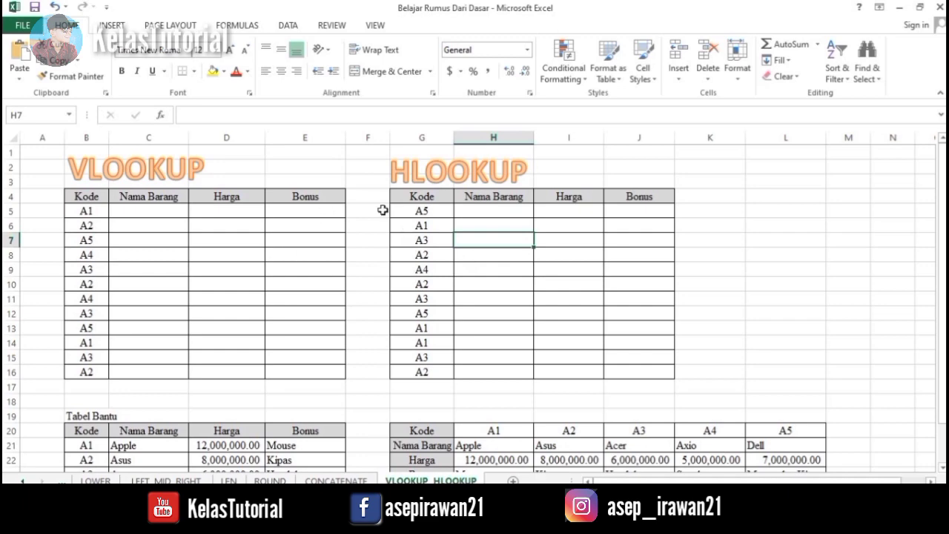
Examine the vertical Tabel Bantu in B20:E25 and its header row against the VLOOKUP table, leaving its cells in place
left_click_drag(941, 165, 942, 170)
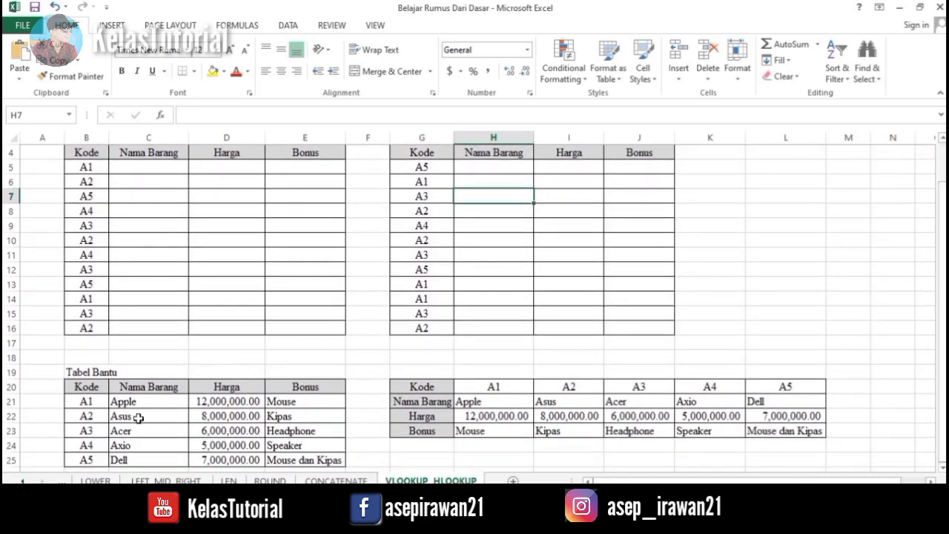
left_click_drag(84, 385, 331, 461)
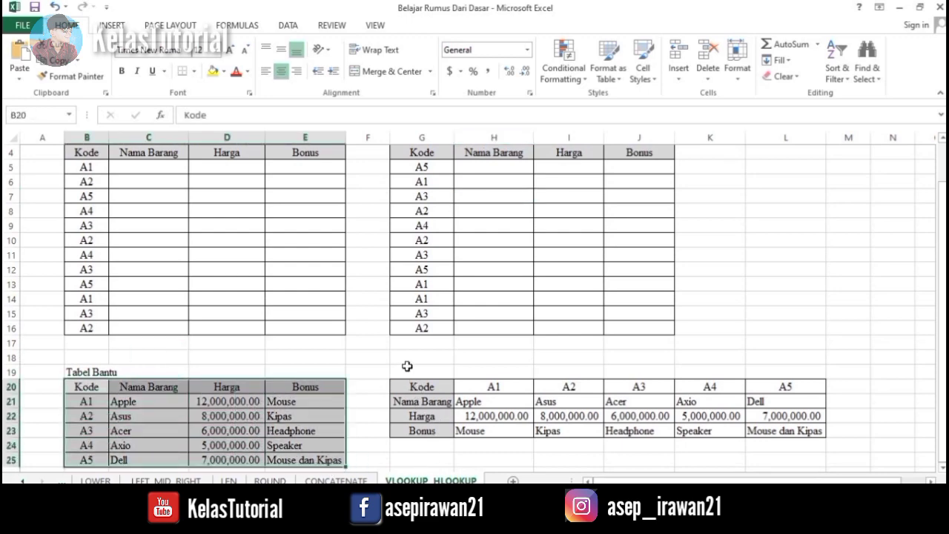
scroll(400, 362, "up", 1)
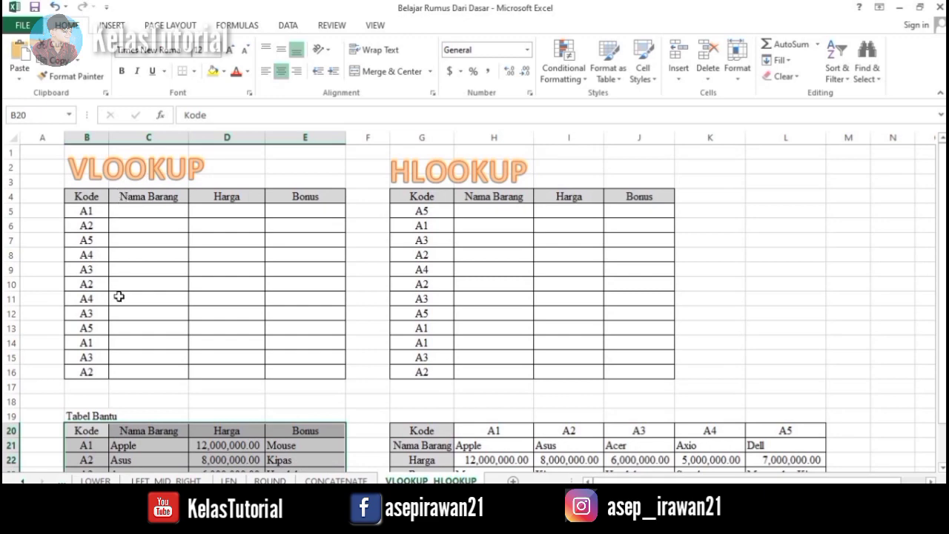
scroll(133, 374, "down", 2)
scroll(133, 370, "up", 2)
scroll(111, 289, "down", 4)
left_click(121, 326)
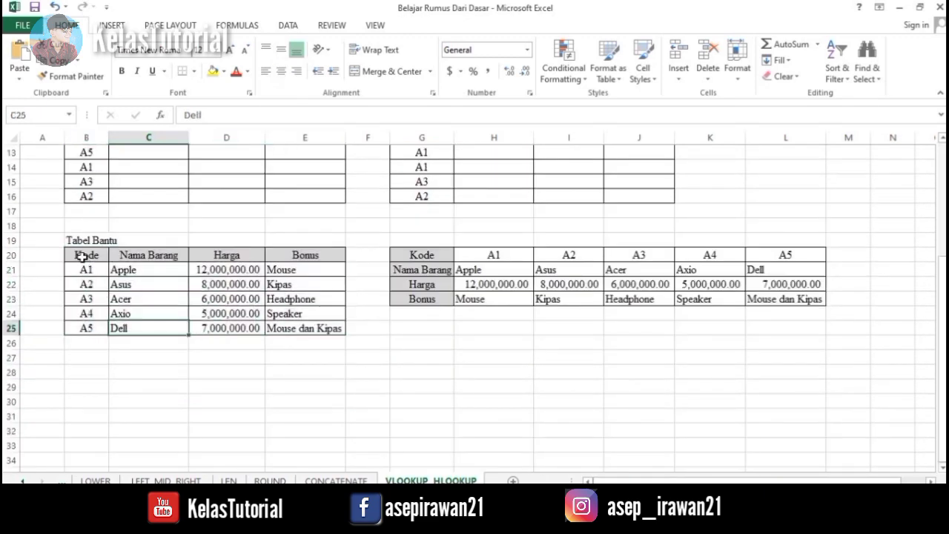
left_click_drag(81, 255, 311, 280)
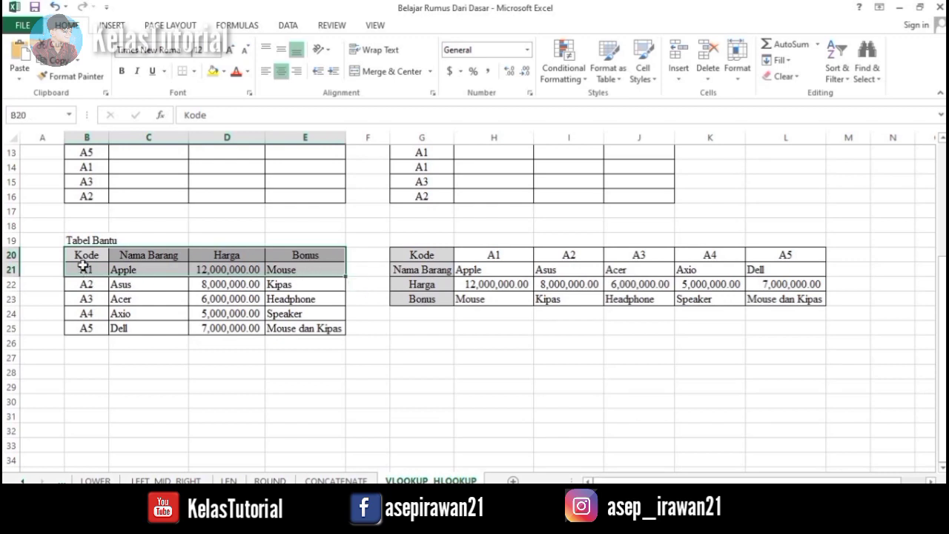
left_click_drag(84, 256, 310, 267)
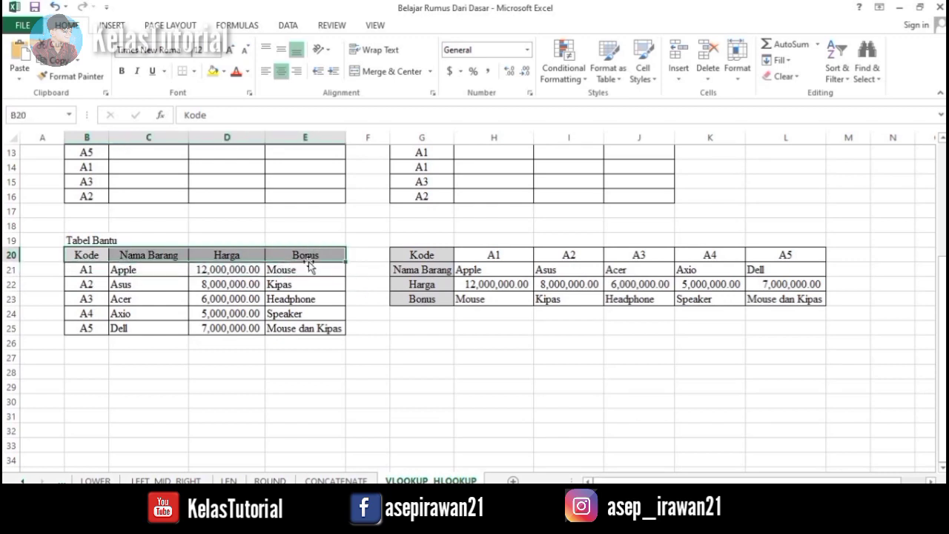
left_click_drag(94, 255, 237, 260)
left_click_drag(249, 262, 319, 274)
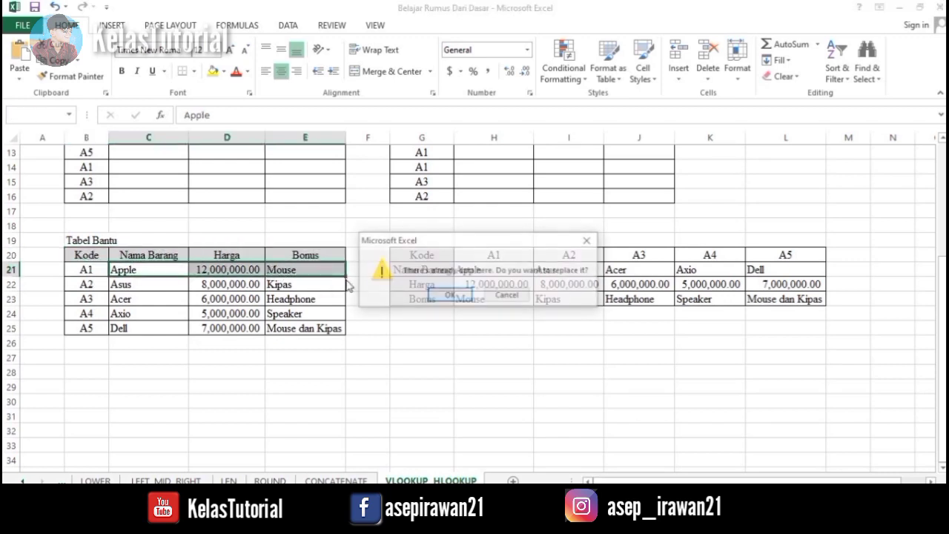
left_click(507, 295)
Examine the horizontal helper table for HLOOKUP, highlighting its row headings Kode to Bonus in G20:G23
scroll(414, 373, "up", 3)
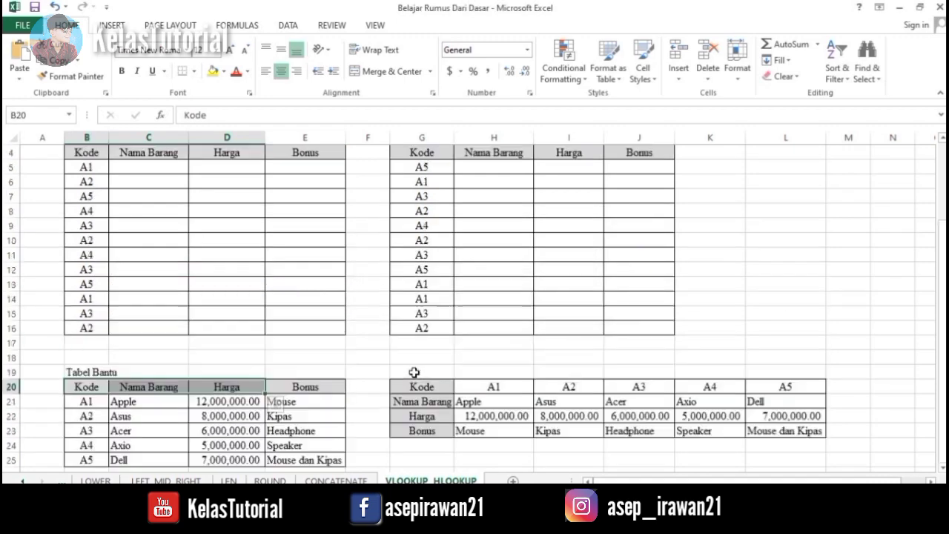
scroll(414, 373, "up", 1)
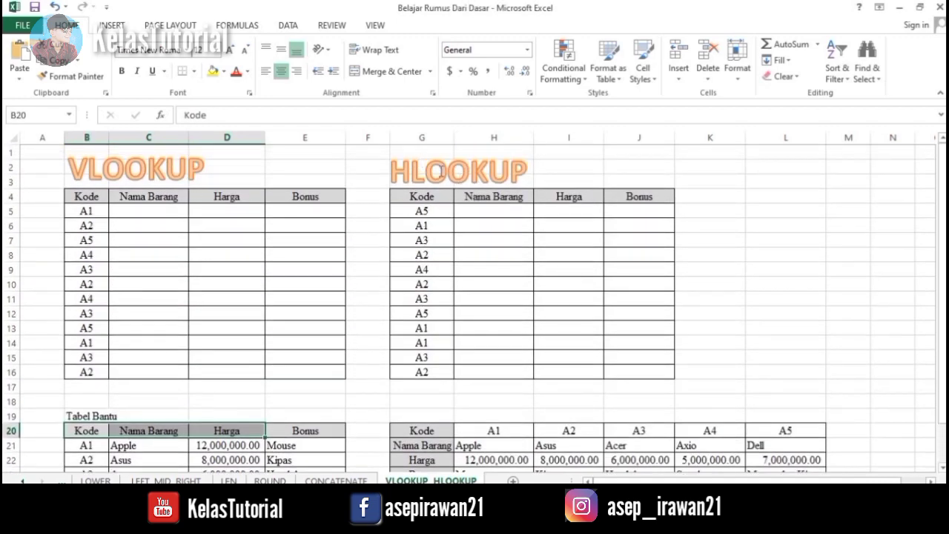
scroll(447, 288, "down", 5)
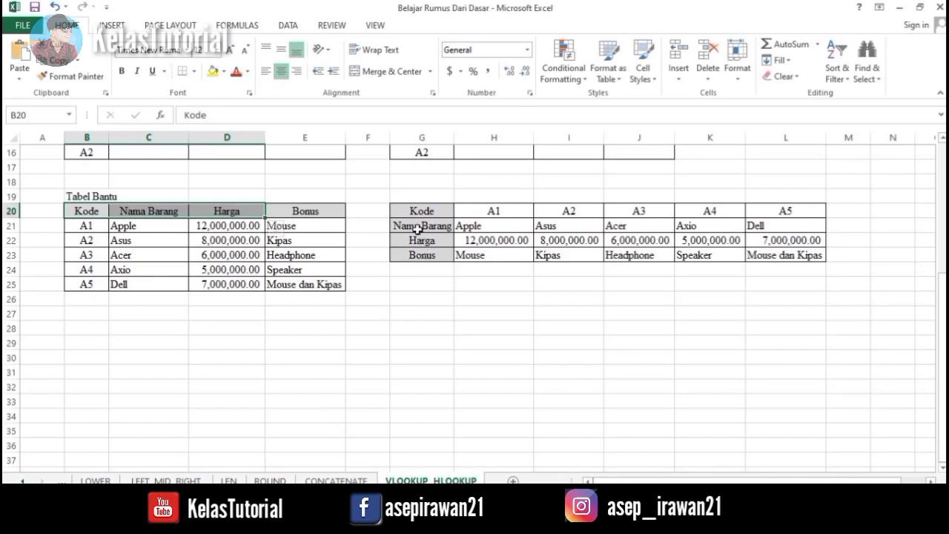
left_click_drag(410, 212, 411, 254)
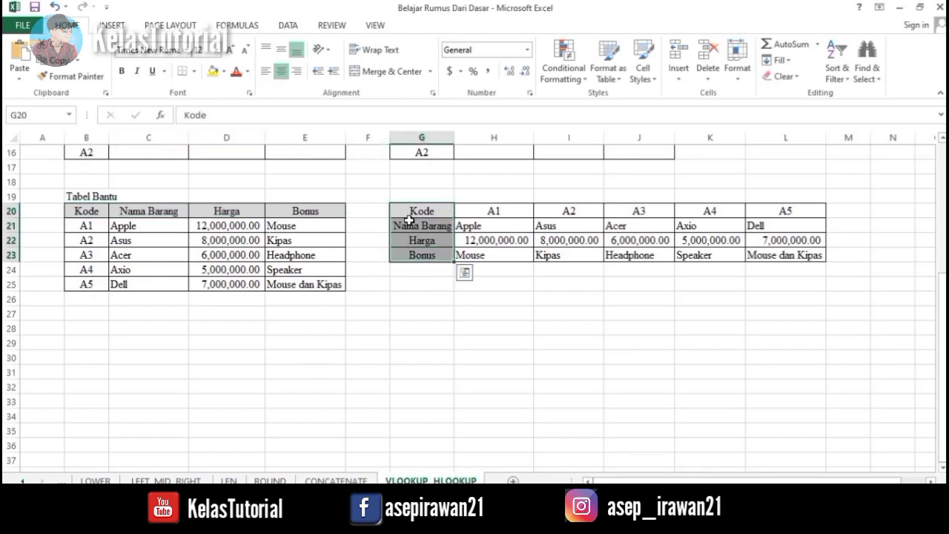
Examine the horizontal helper table from G20 and compare both helper tables with the VLOOKUP and HLOOKUP tables above
left_click_drag(407, 212, 685, 269)
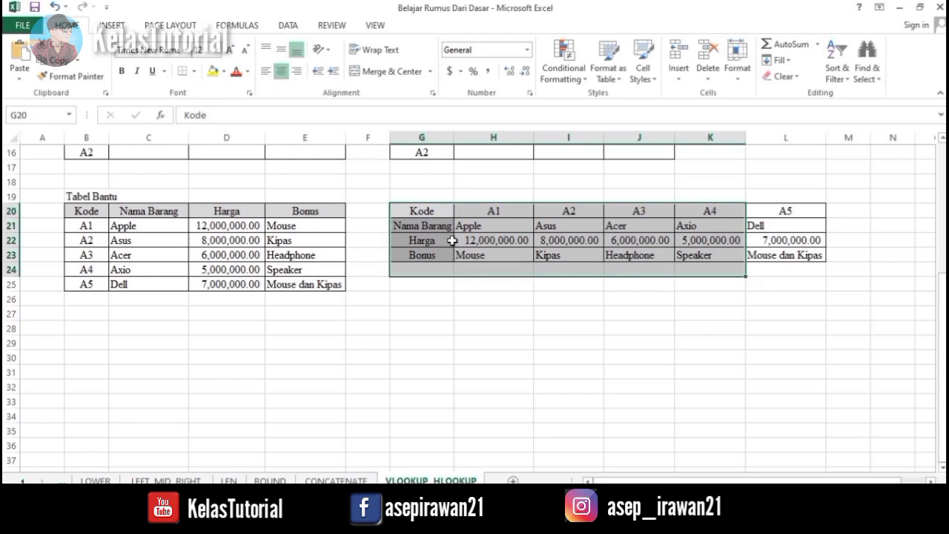
left_click_drag(419, 209, 814, 246)
left_click(553, 312)
scroll(491, 300, "up", 5)
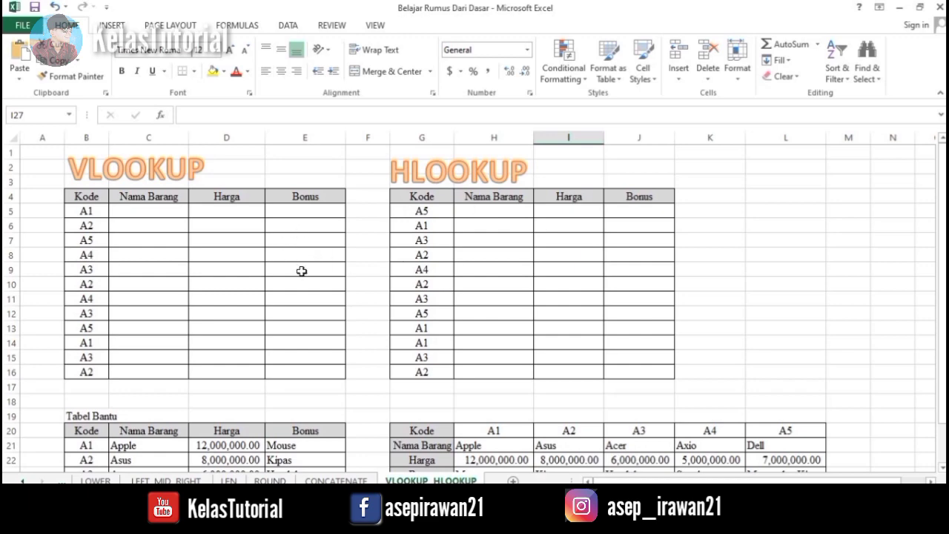
scroll(264, 298, "down", 3)
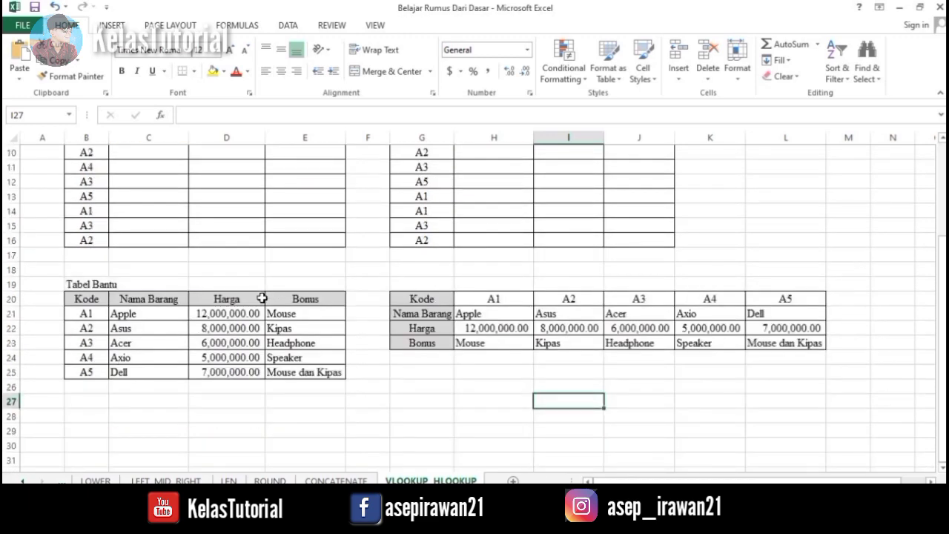
scroll(212, 303, "up", 1)
scroll(212, 304, "down", 2)
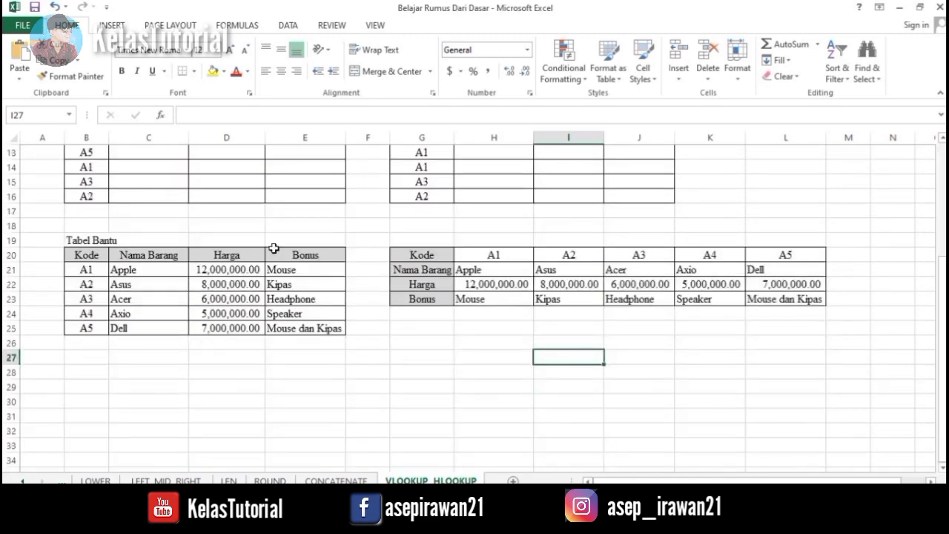
scroll(423, 263, "up", 4)
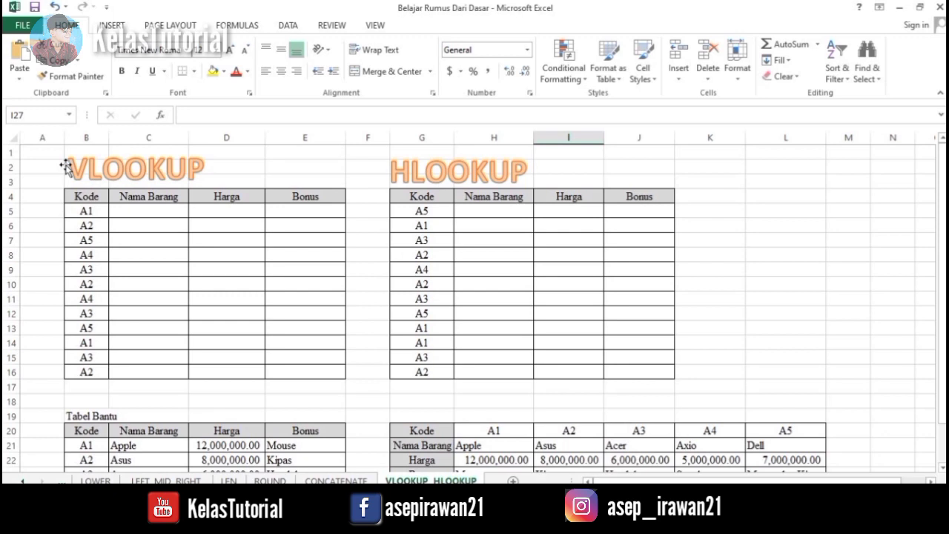
Compare the empty Nama Barang cell C5 and its code in B5 with the matching item name in Tabel Bantu
left_click(162, 210)
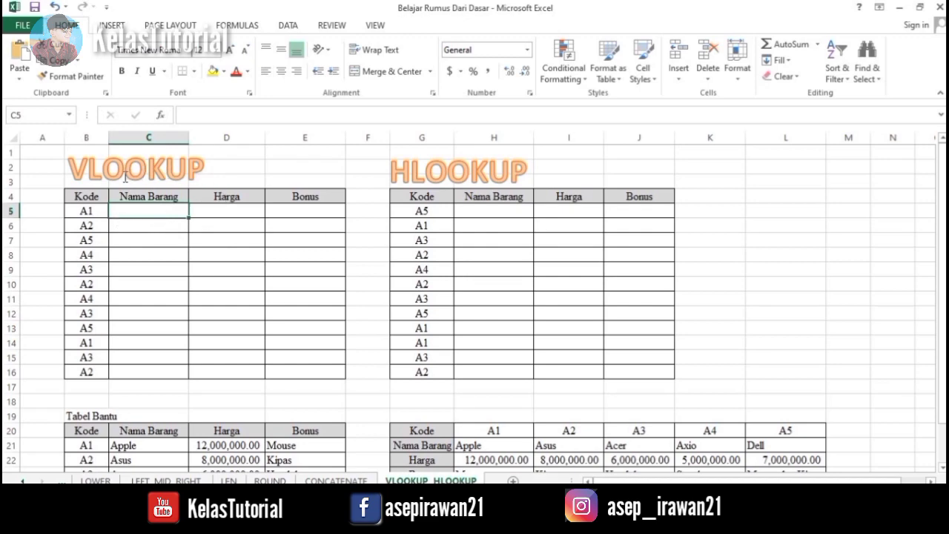
scroll(158, 373, "down", 1)
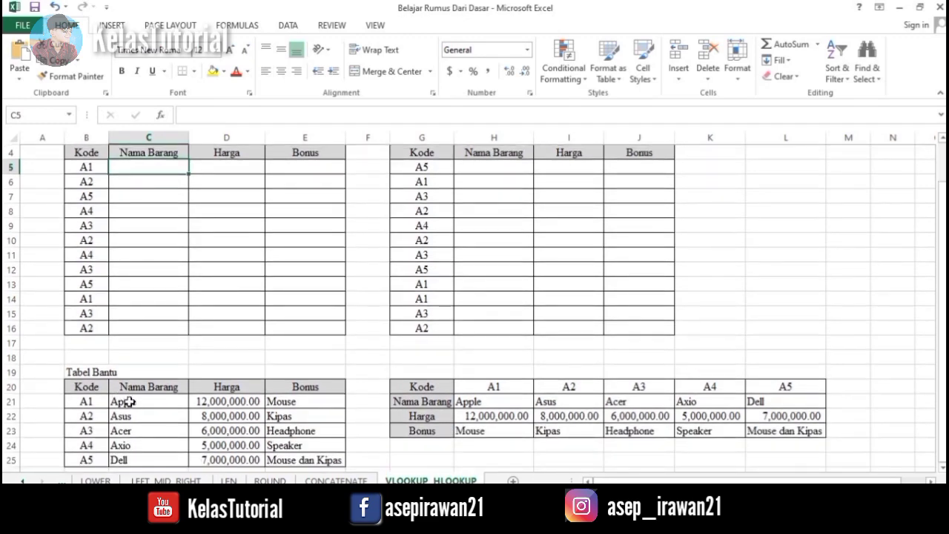
left_click(129, 401)
scroll(140, 339, "up", 1)
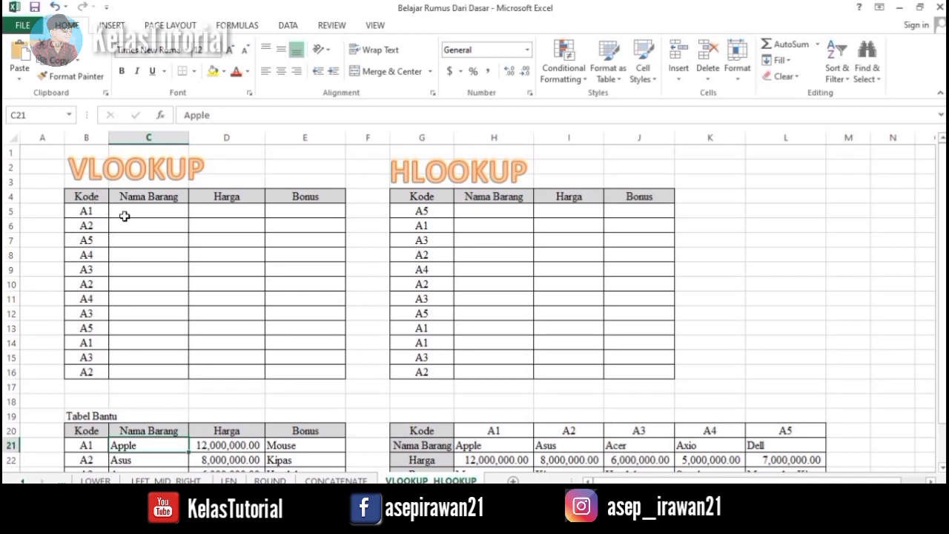
left_click(157, 210)
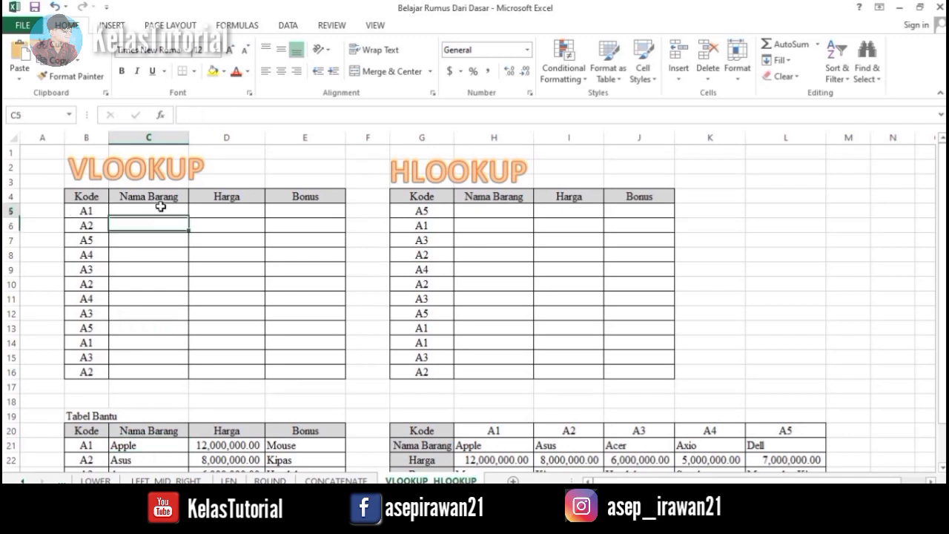
left_click(89, 210)
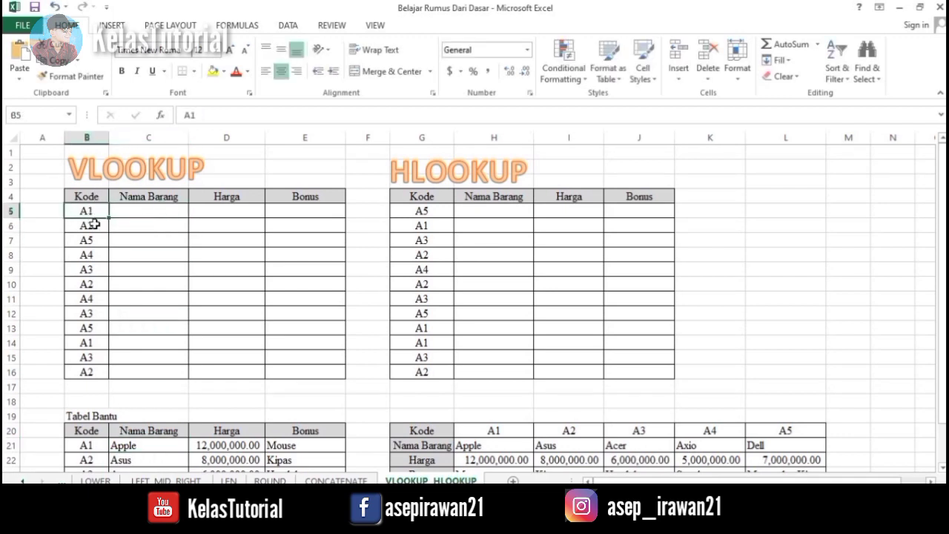
Begin a VLOOKUP formula in C5 with the code in B5 as the lookup value
left_click(160, 211)
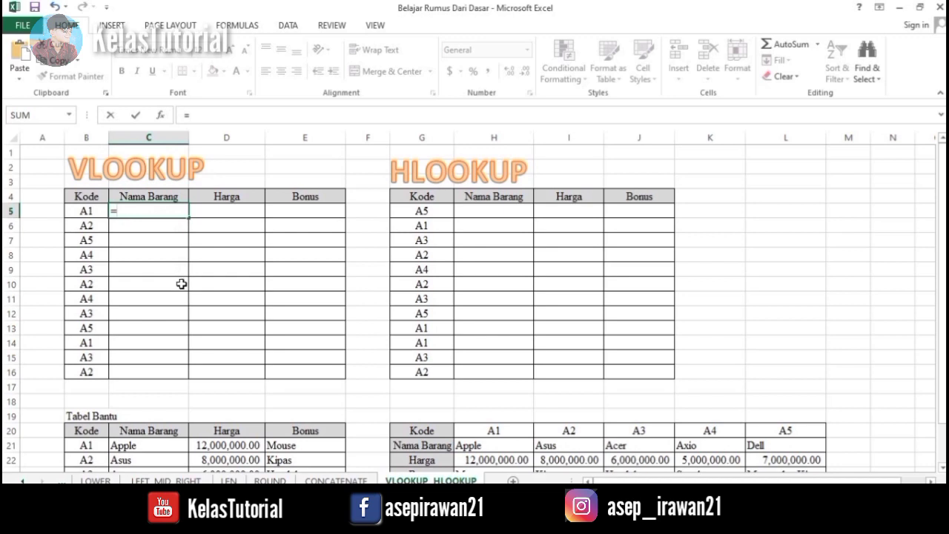
type("vlo")
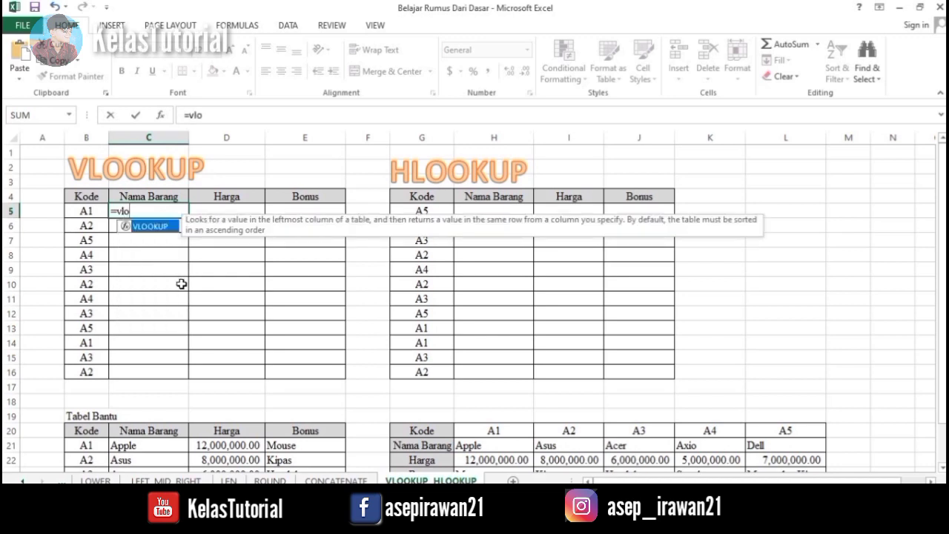
key("Tab")
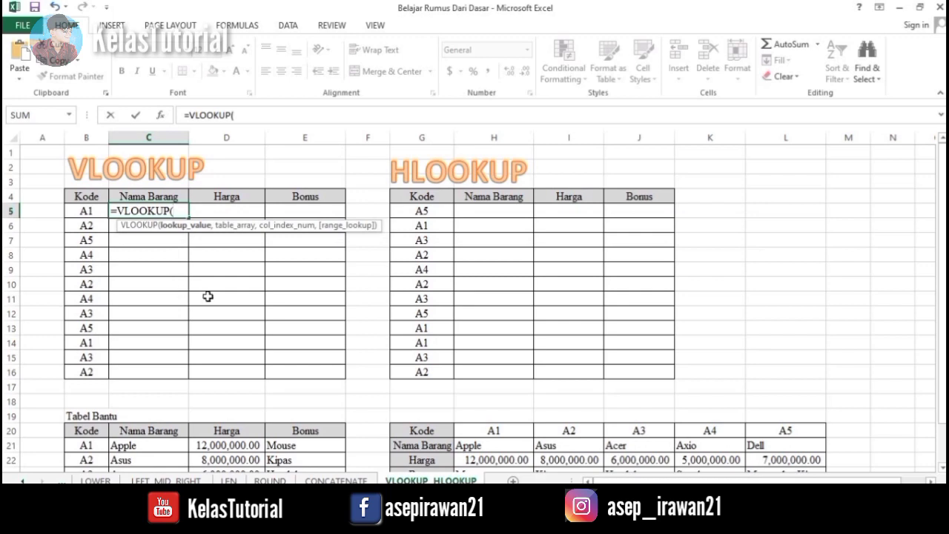
left_click(90, 210)
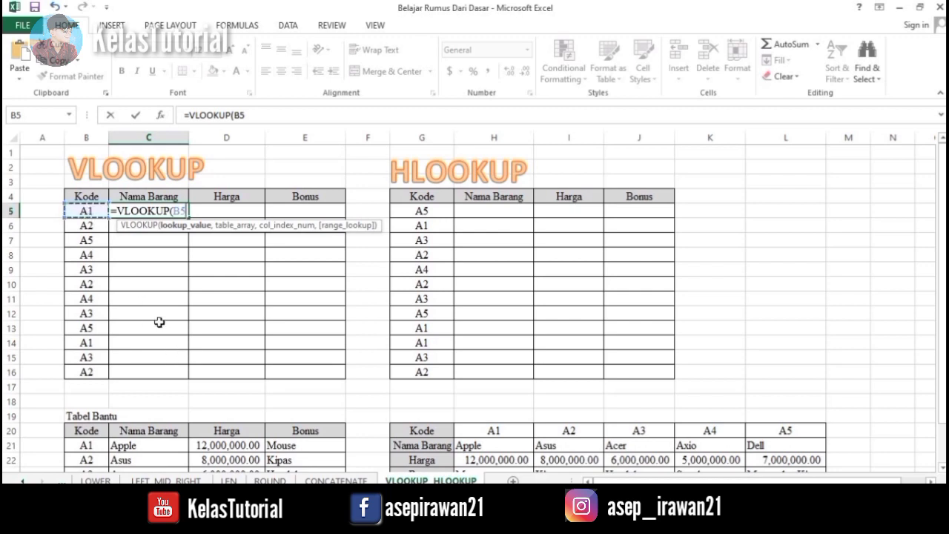
type(",")
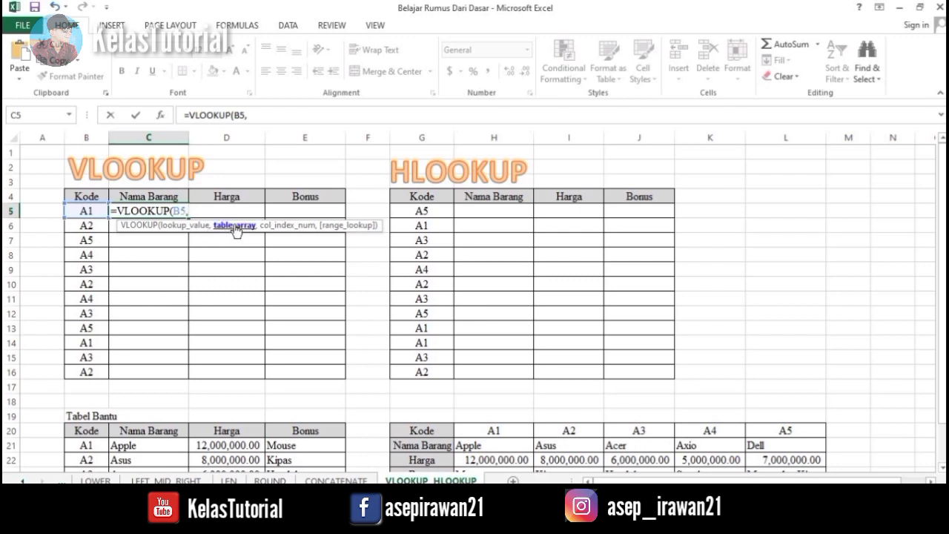
Add the Tabel Bantu data range B21:E25 as the formula's table array, made absolute as $B$21:$E$25
scroll(267, 268, "down", 2)
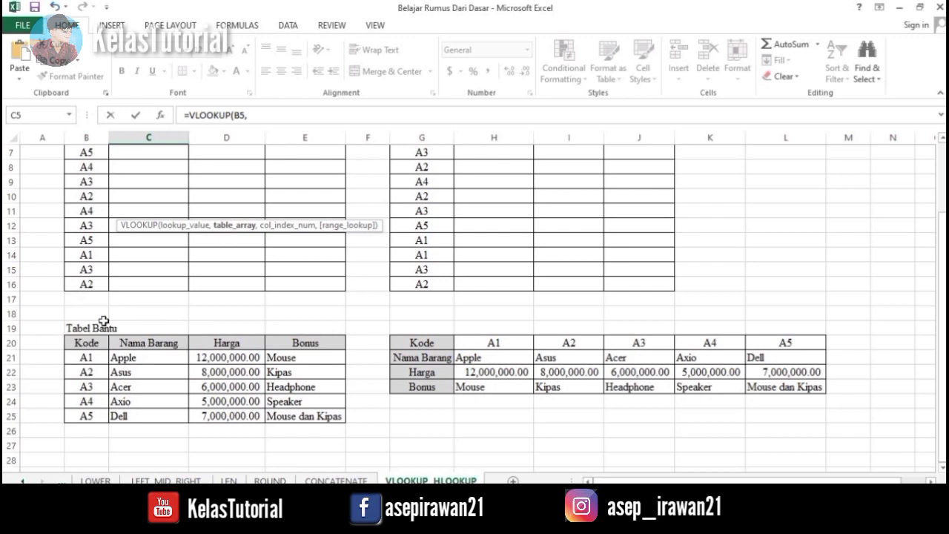
left_click_drag(81, 357, 303, 414)
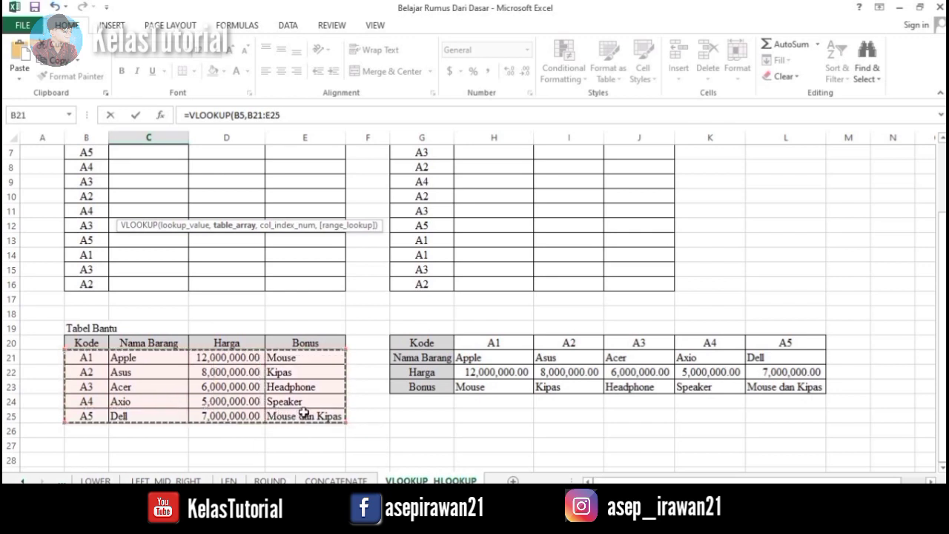
scroll(293, 369, "up", 2)
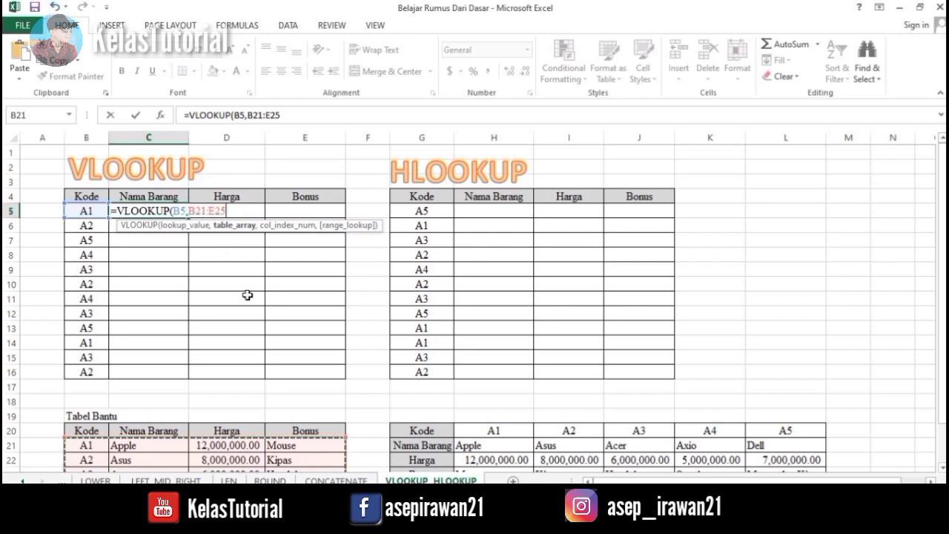
key("F4")
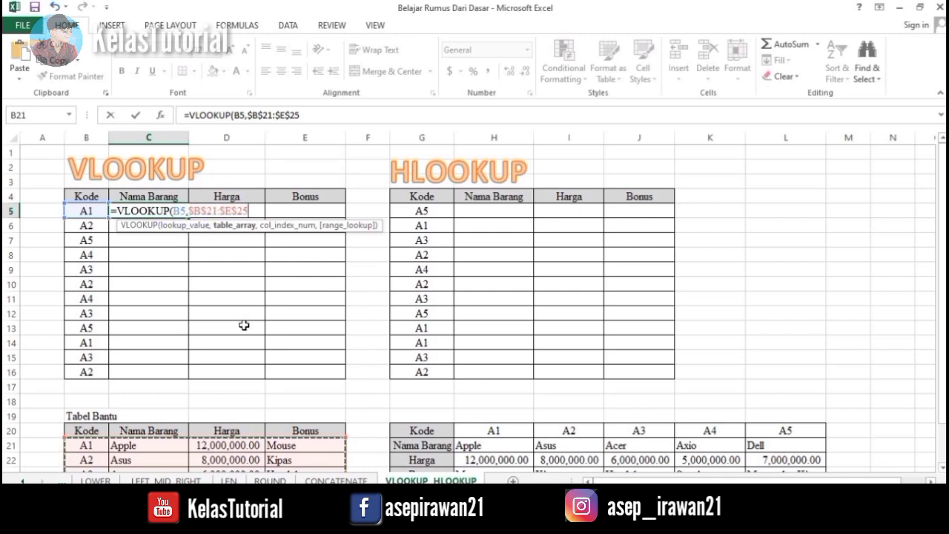
type(",")
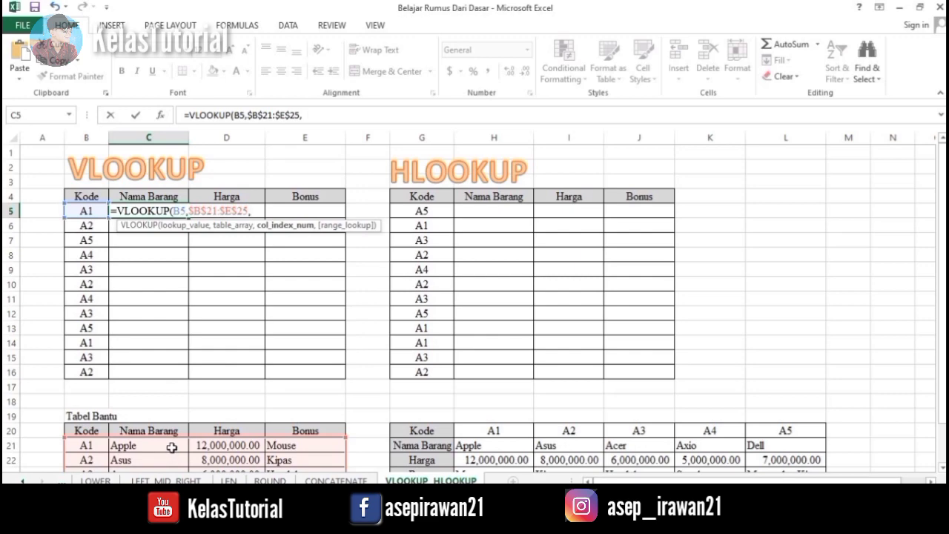
Set the VLOOKUP column index to 2 for the Nama Barang column of Tabel Bantu
scroll(171, 447, "down", 2)
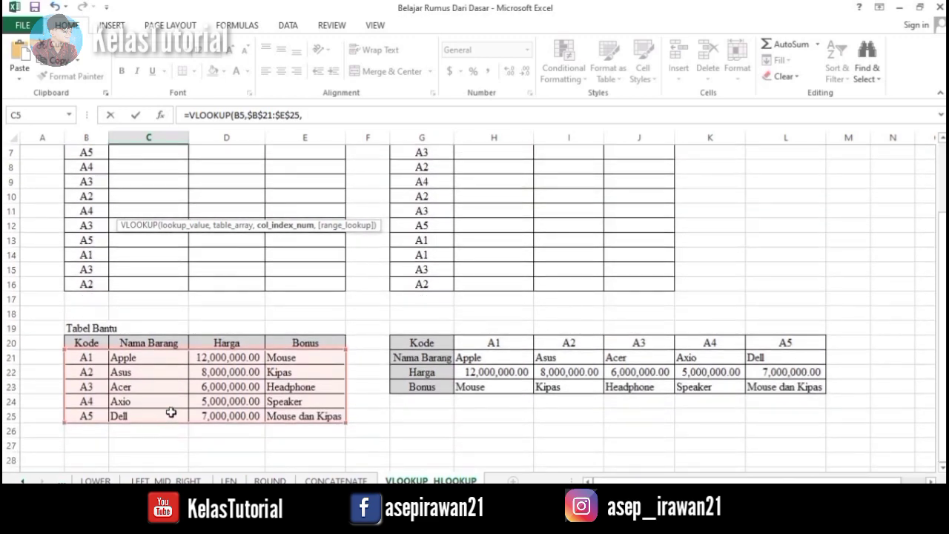
scroll(171, 413, "up", 2)
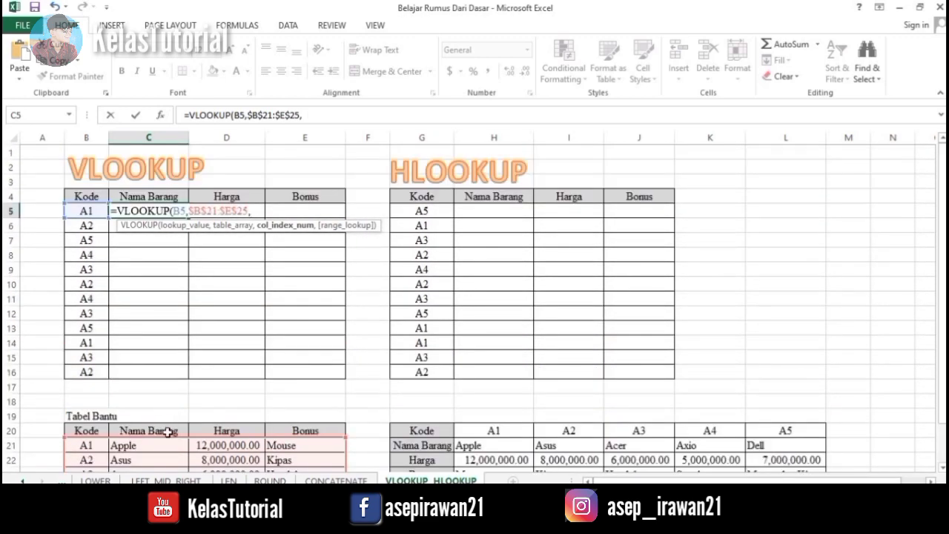
scroll(167, 432, "down", 3)
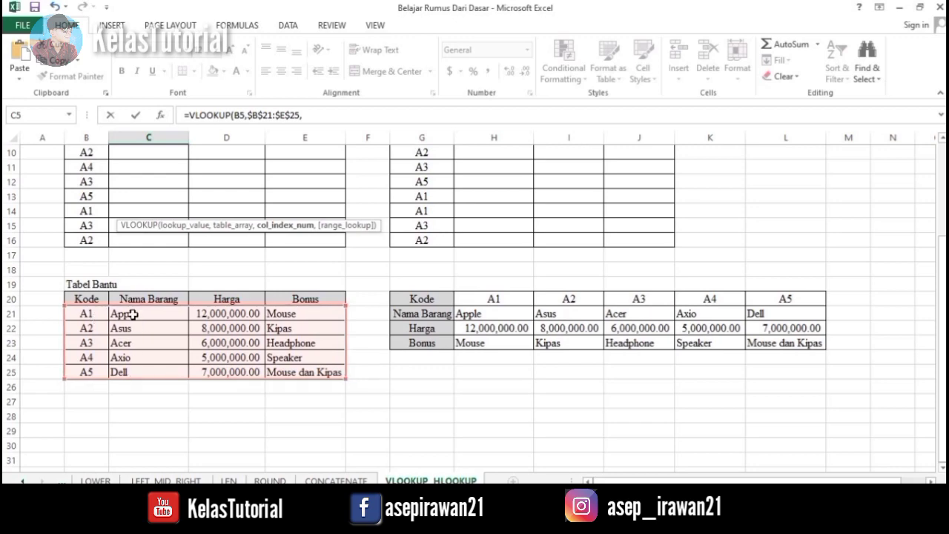
scroll(178, 282, "up", 3)
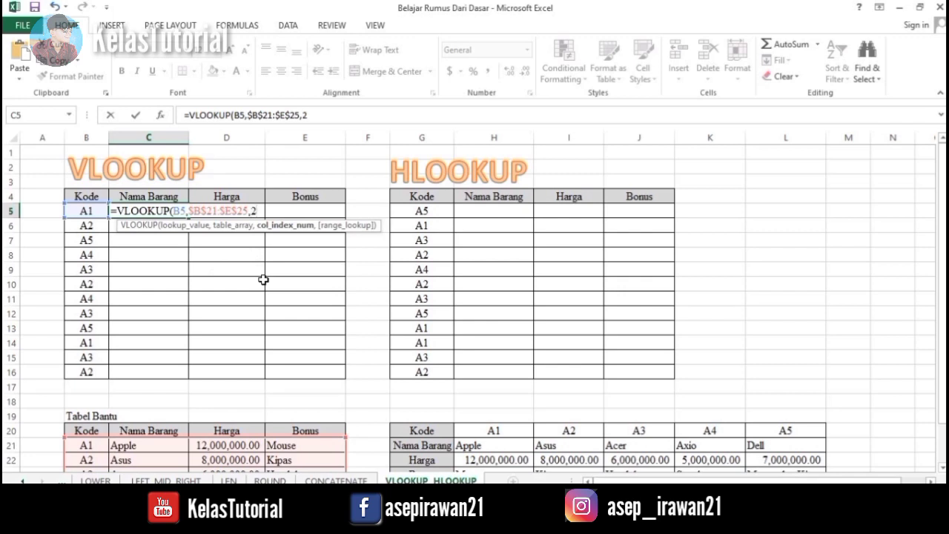
type(",")
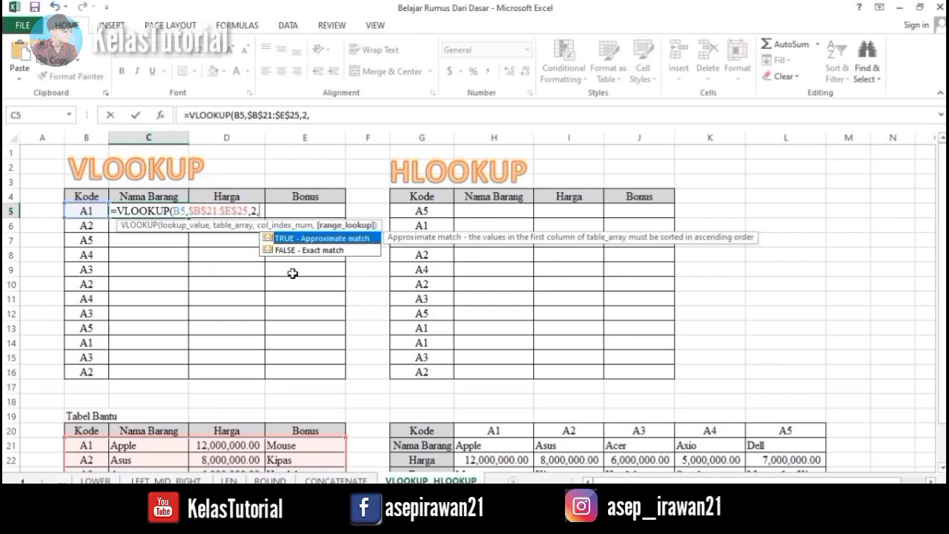
Set the range lookup argument to FALSE for an exact match, close the parenthesis and commit the formula in C5
type("false")
key("Down")
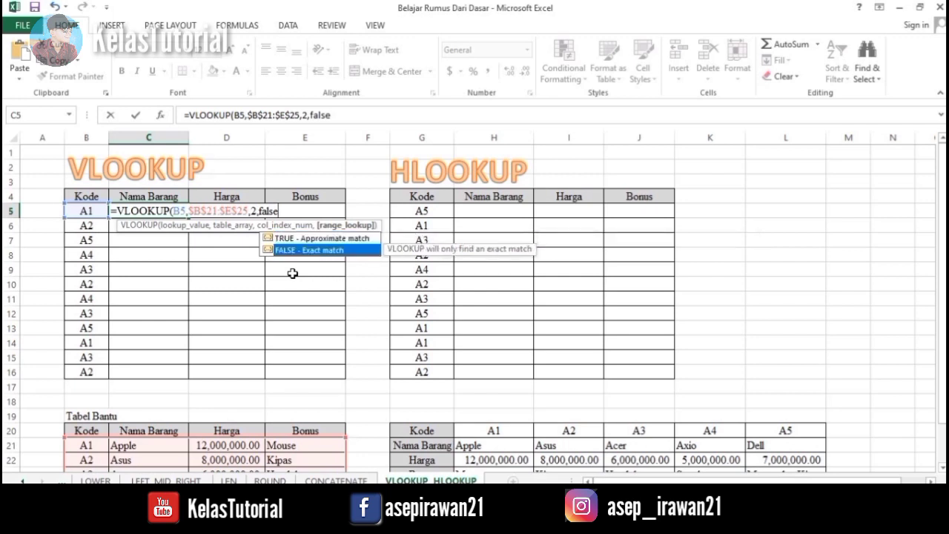
key("Tab")
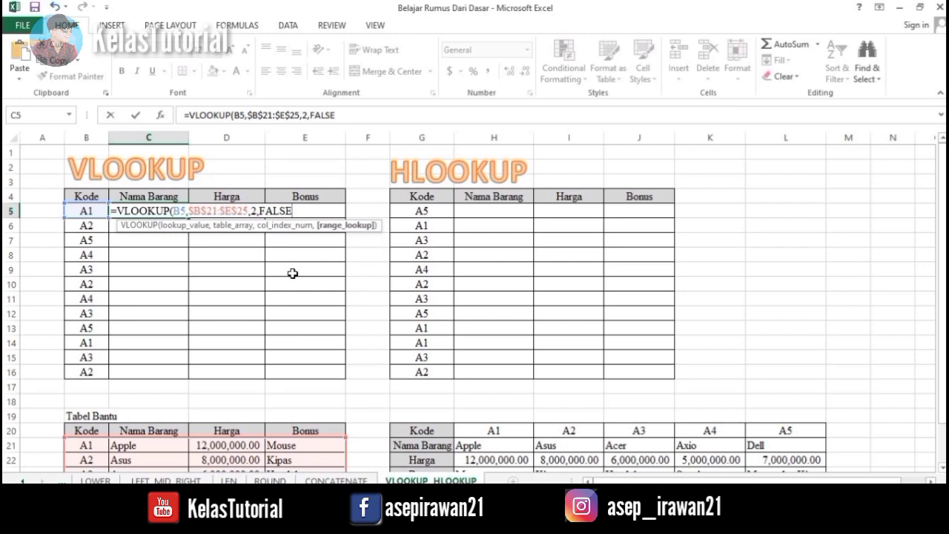
type(")")
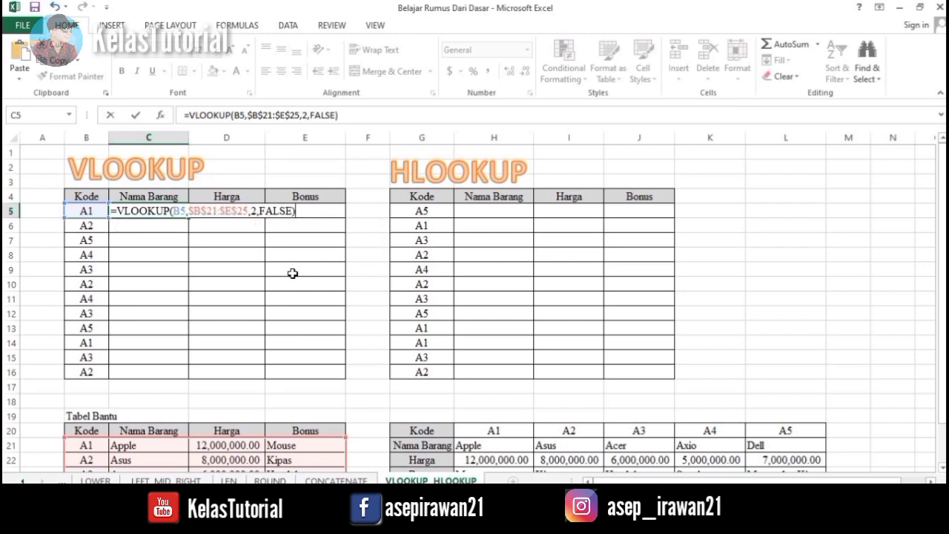
key("Return")
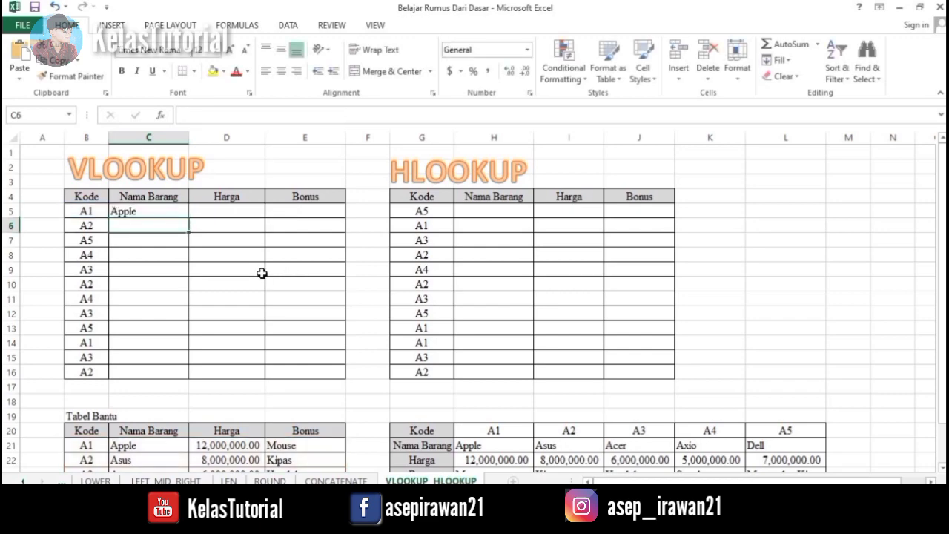
Check C5's VLOOKUP formula and result against Tabel Bantu, and compare it with the empty Harga cell D5
scroll(142, 250, "down", 1)
scroll(140, 244, "up", 1)
left_click(141, 211)
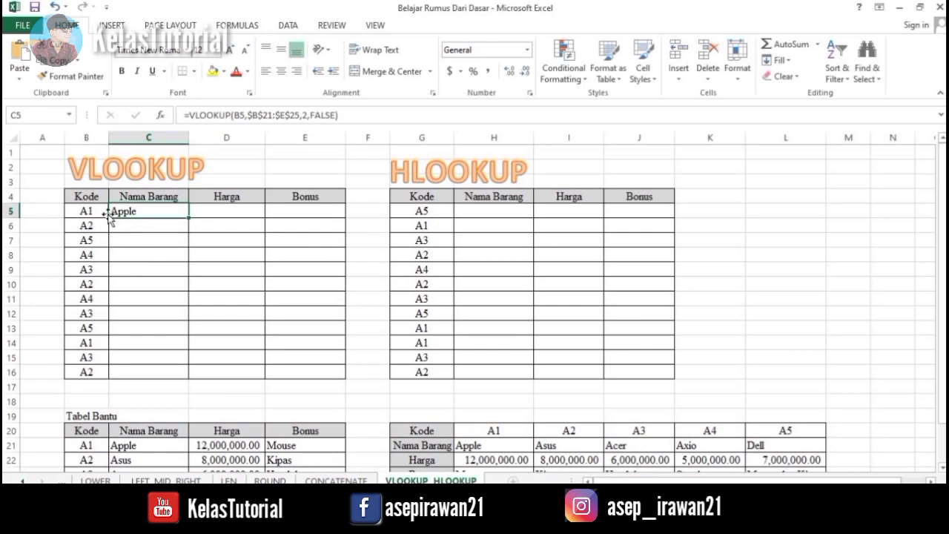
scroll(107, 225, "down", 3)
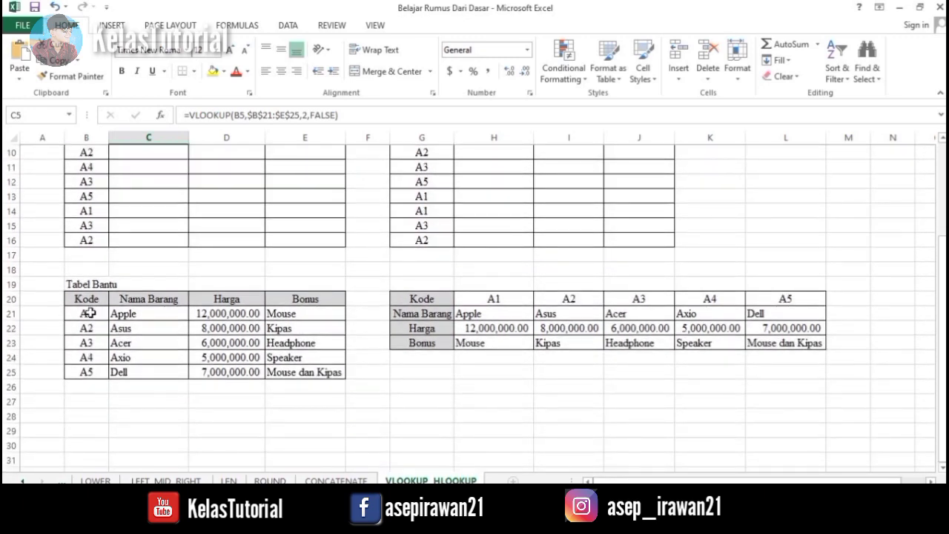
scroll(104, 322, "up", 3)
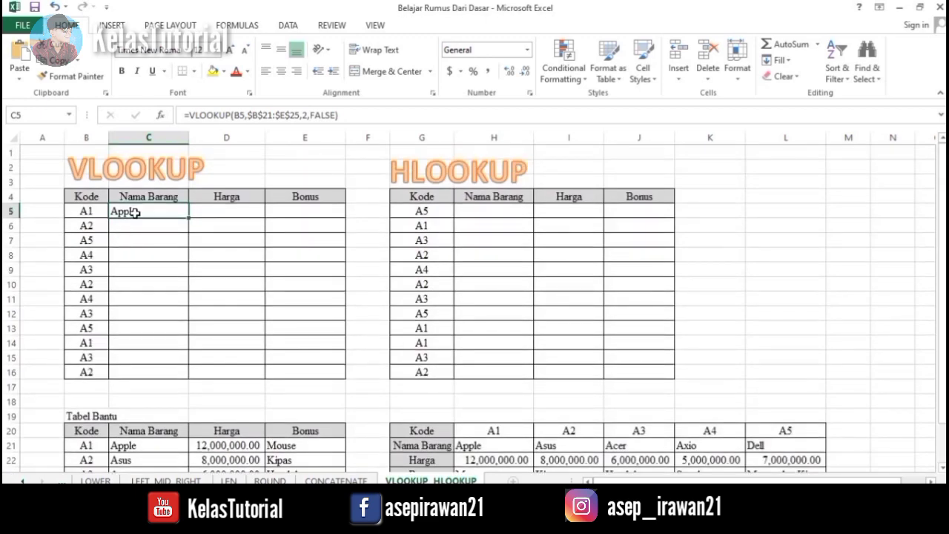
left_click(201, 211)
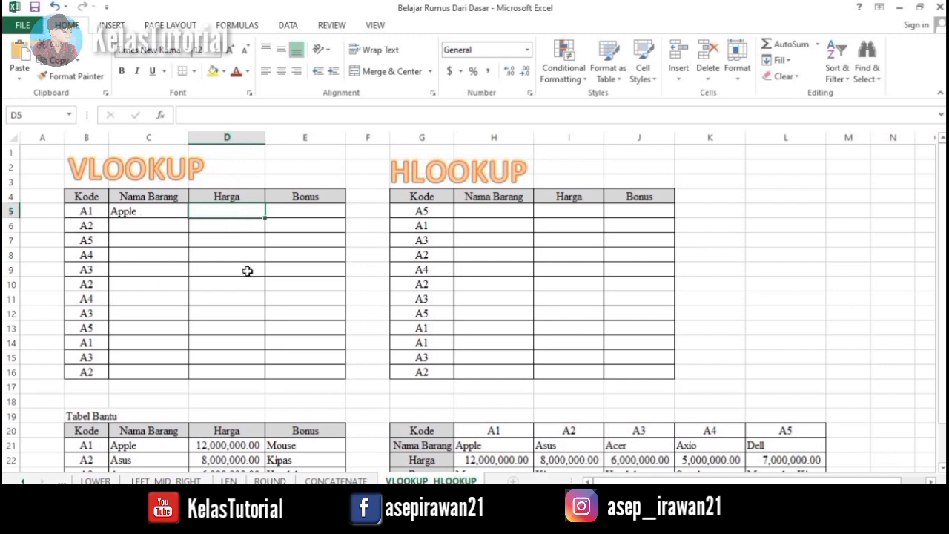
left_click(133, 214)
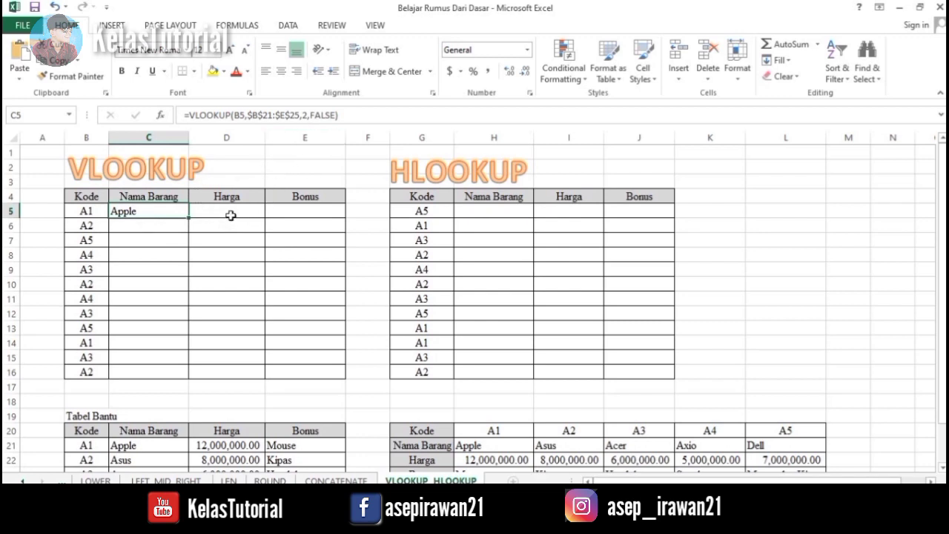
left_click(198, 212)
left_click(163, 212)
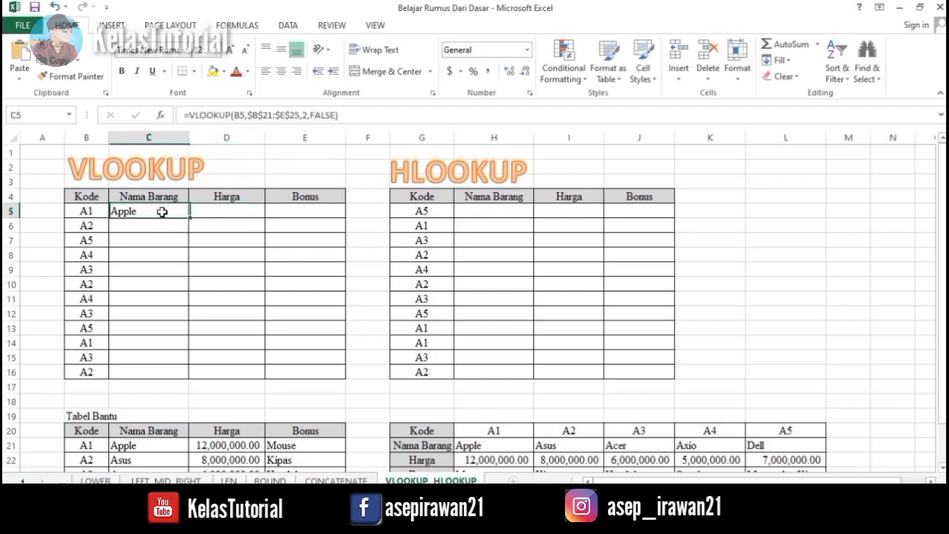
Copy the full VLOOKUP formula text from C5 and paste it into the Harga cell D5
left_click(362, 117)
left_click_drag(173, 129, 168, 120)
key("ctrl+c")
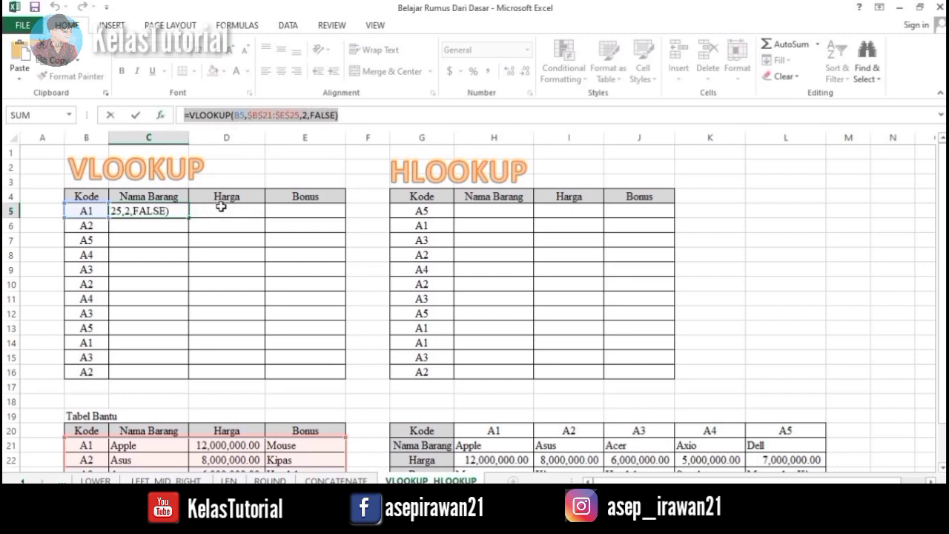
key("Return")
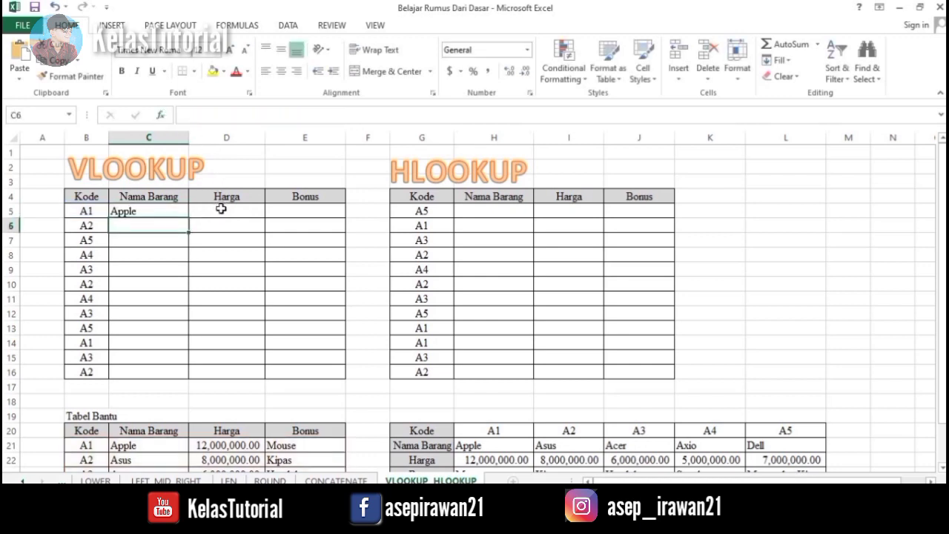
double_click(222, 210)
key("ctrl+v")
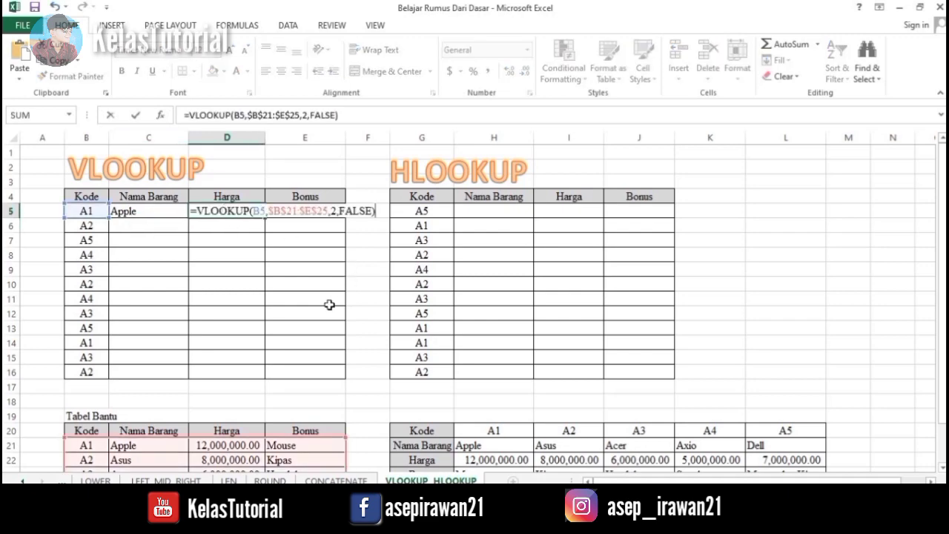
Change the column index in D5's VLOOKUP formula to 3 for the Harga column of Tabel Bantu and commit it
scroll(329, 304, "down", 3)
scroll(329, 304, "up", 3)
scroll(216, 378, "down", 3)
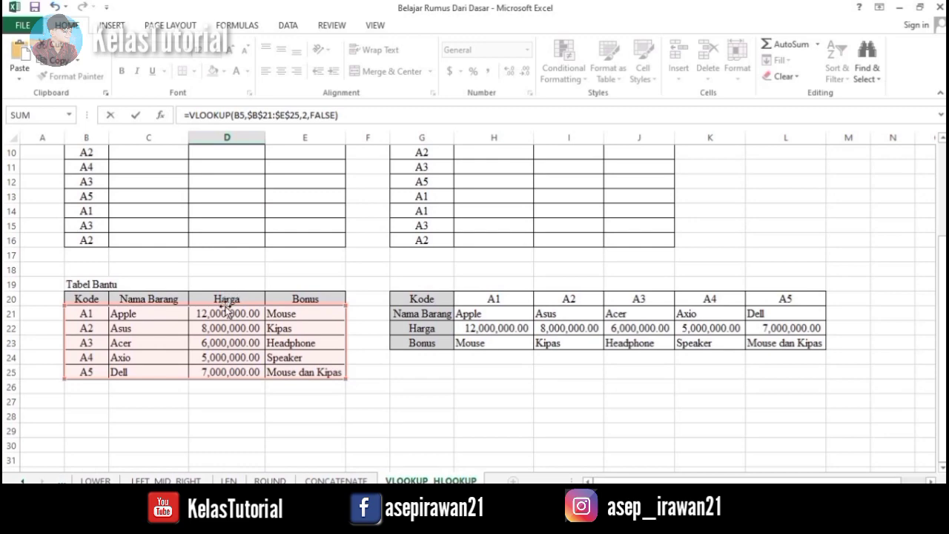
scroll(222, 319, "up", 3)
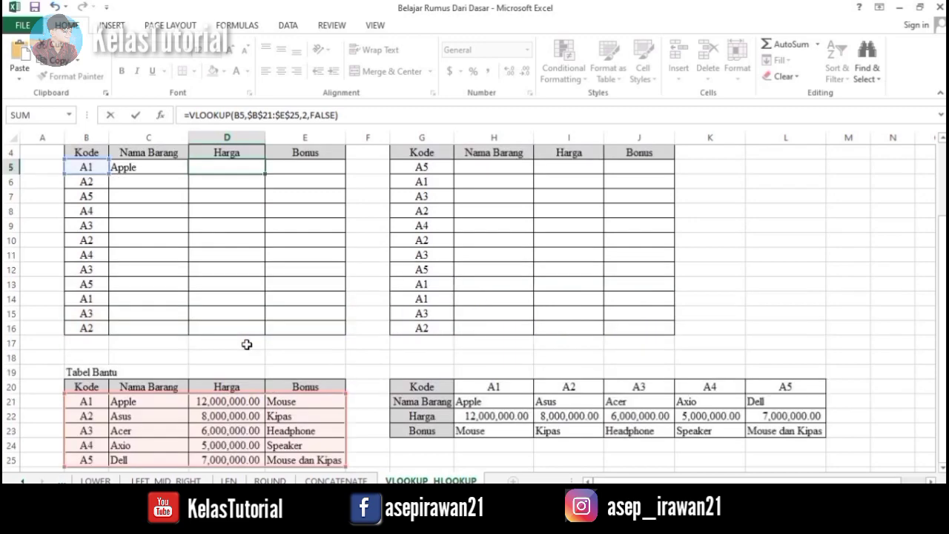
left_click(337, 213)
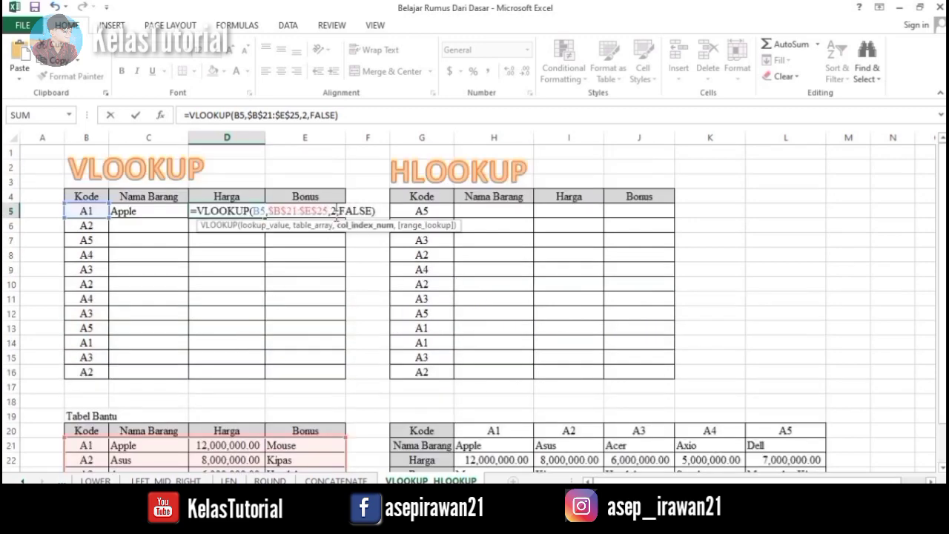
key("BackSpace")
type("3")
key("Return")
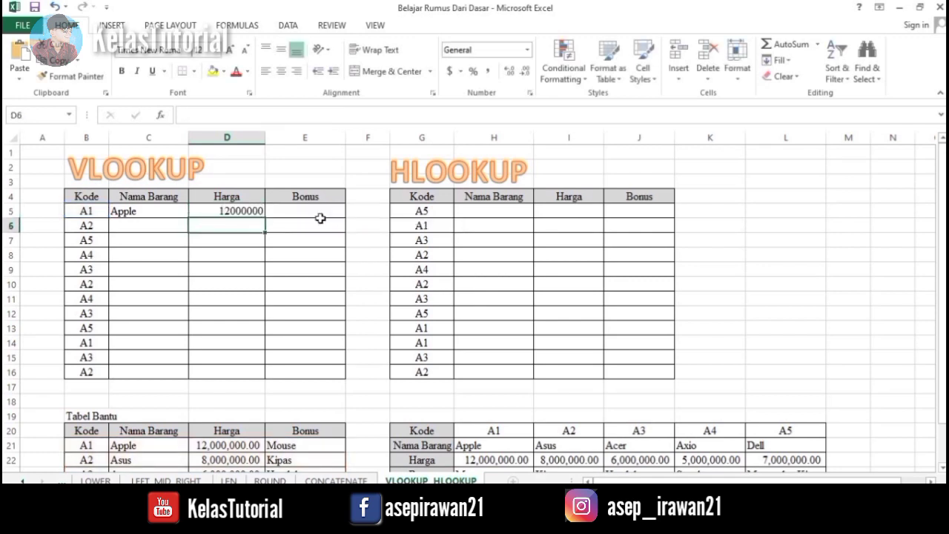
Paste the copied VLOOKUP formula into the Bonus cell E5 and set its column index to 4
left_click(284, 209)
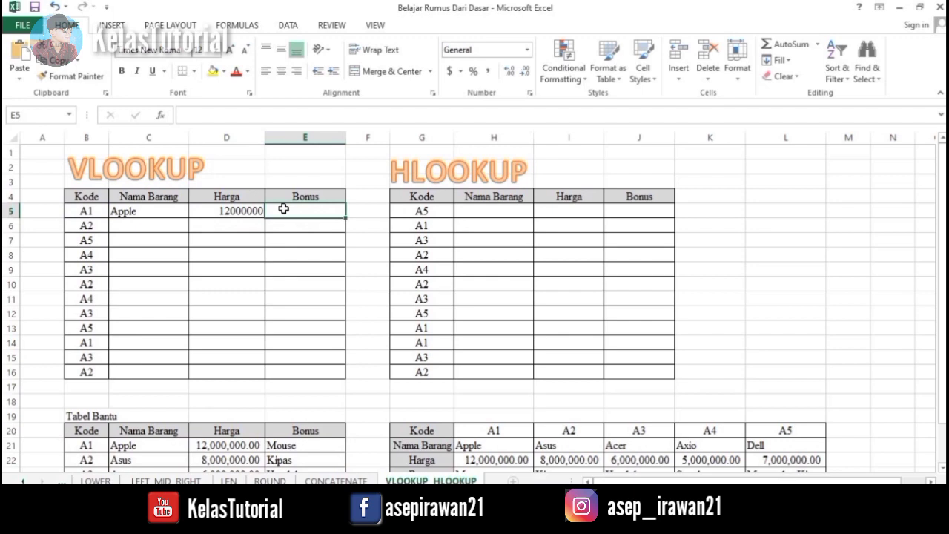
double_click(285, 211)
key("ctrl+v")
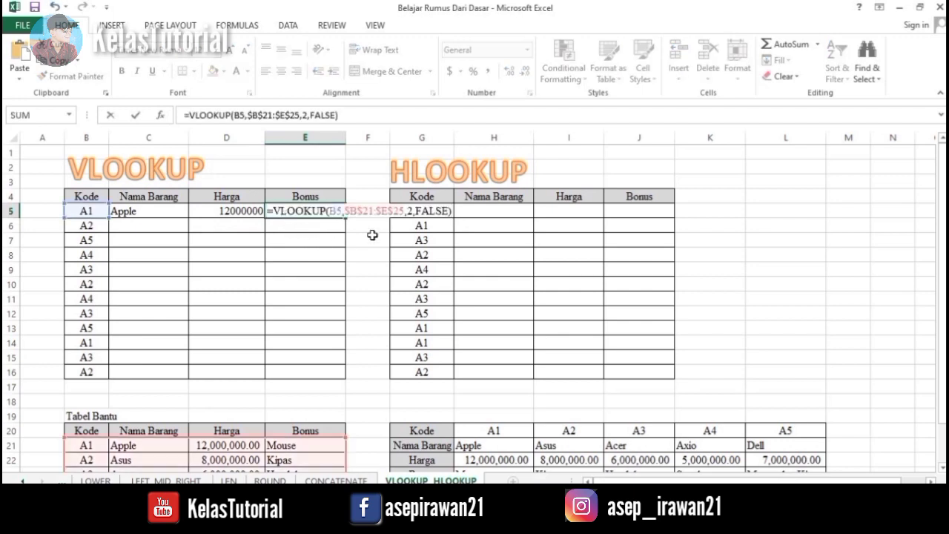
left_click(410, 211)
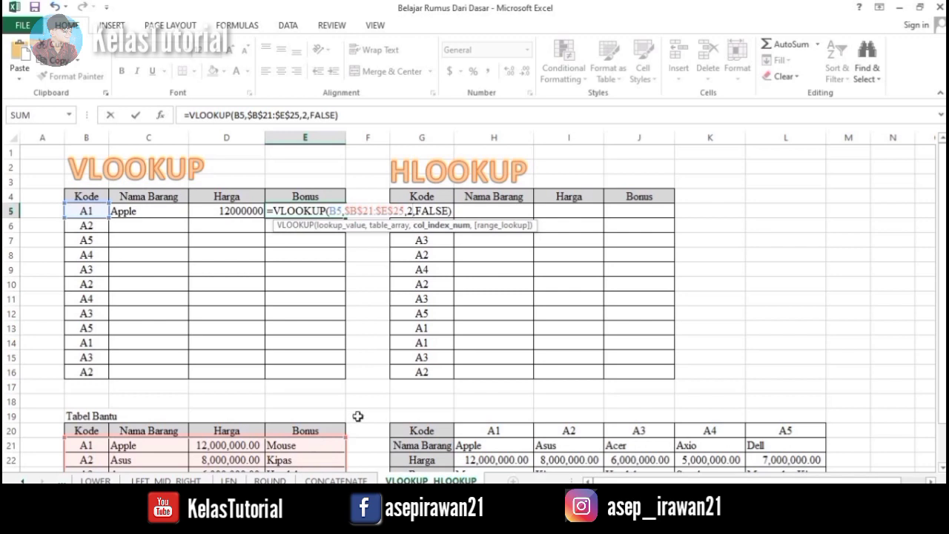
key("BackSpace")
type("4")
key("Return")
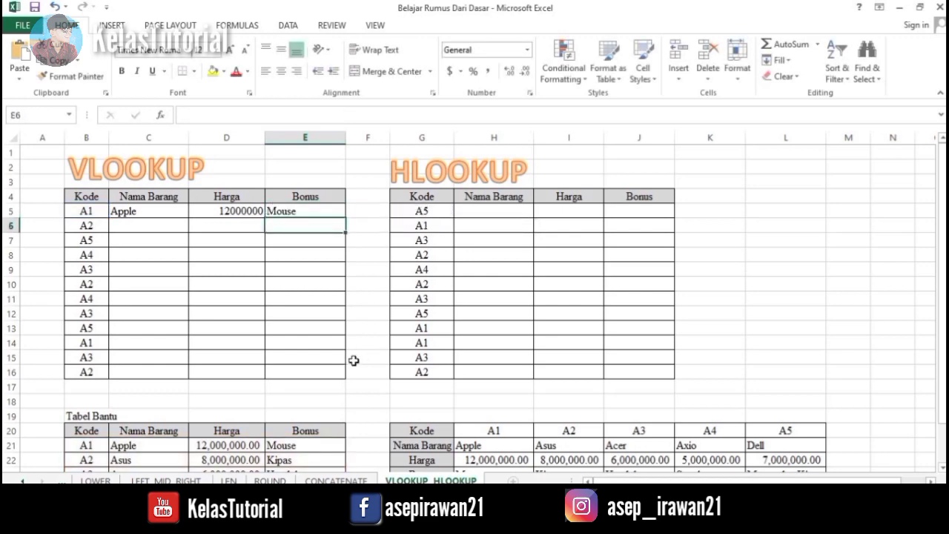
Compare the Nama Barang, Harga and Bonus results in row 5 with the matching entries in Tabel Bantu
scroll(277, 286, "down", 1)
scroll(277, 285, "up", 1)
scroll(155, 216, "down", 1)
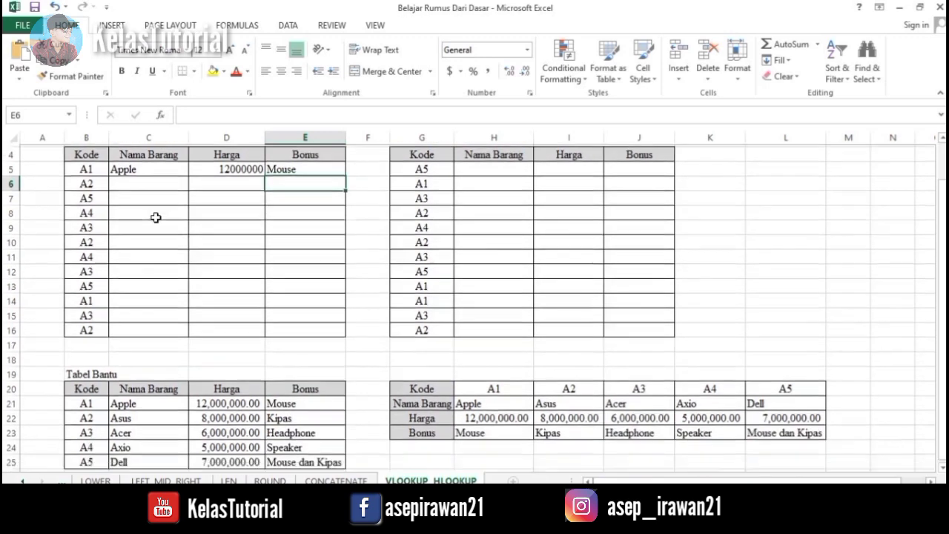
scroll(145, 222, "up", 1)
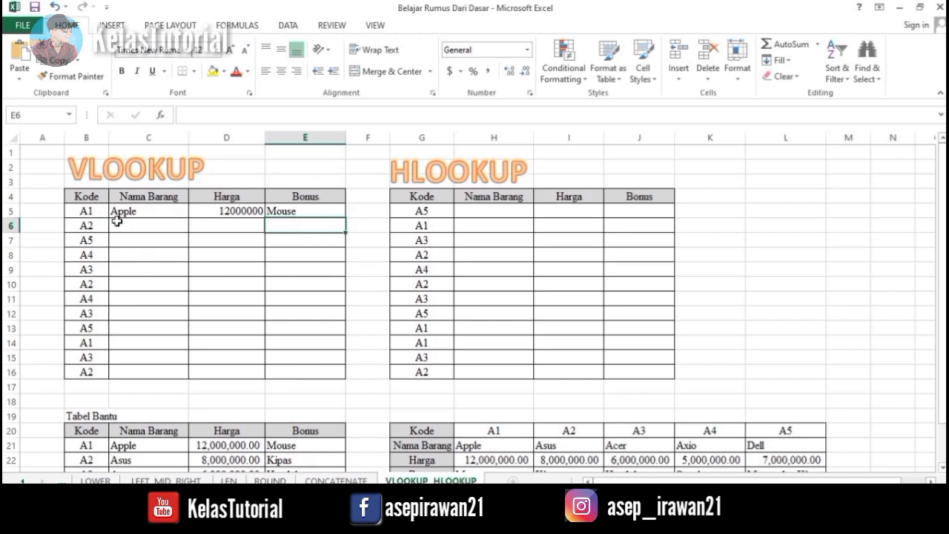
left_click(245, 209)
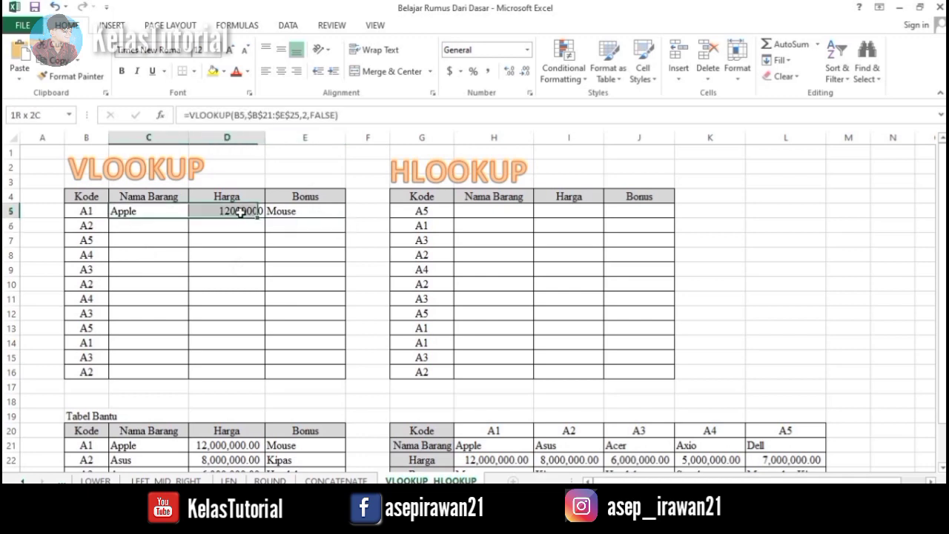
left_click(314, 210)
left_click(111, 242)
Change the Kode in B5 to A3 to test the three VLOOKUP formulas
left_click(86, 213)
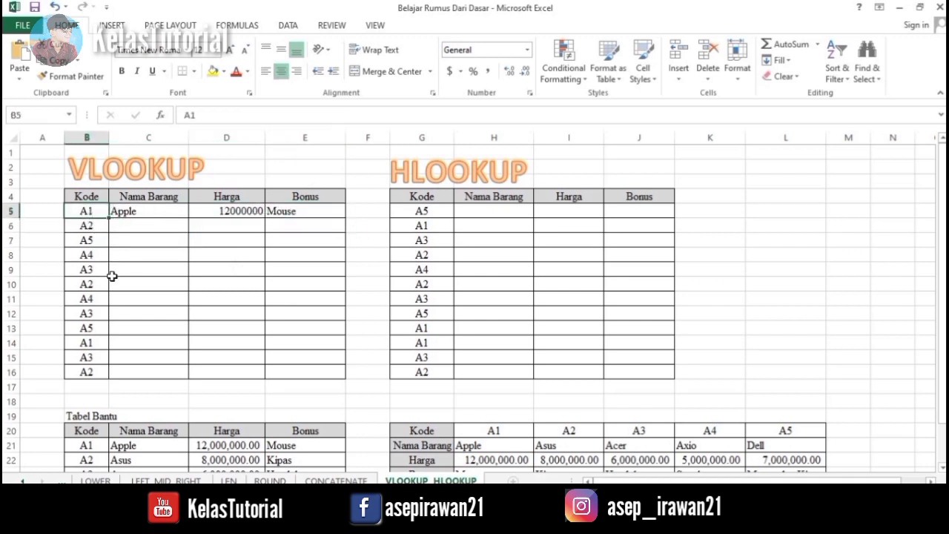
type("A")
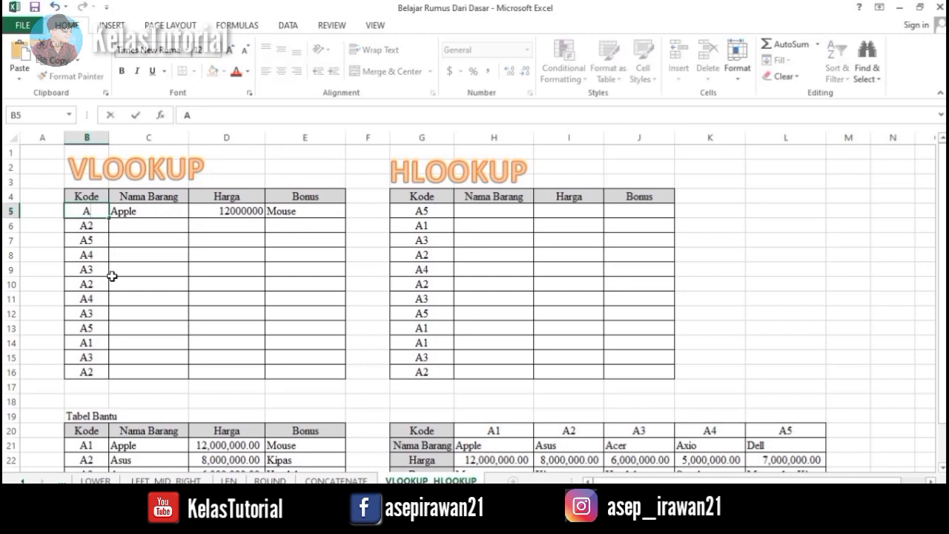
key("Return")
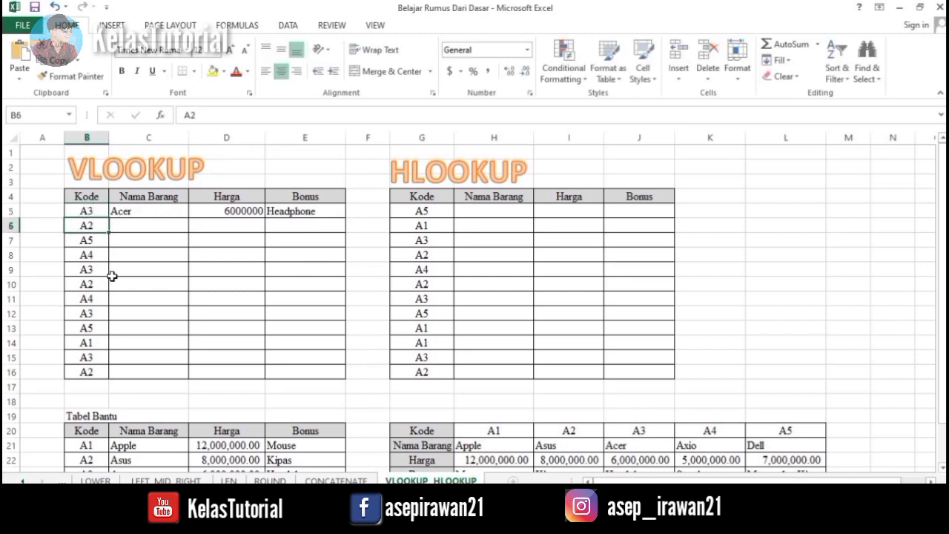
Change the Kode in B5 to A5 to test the lookups with another item
scroll(113, 293, "down", 1)
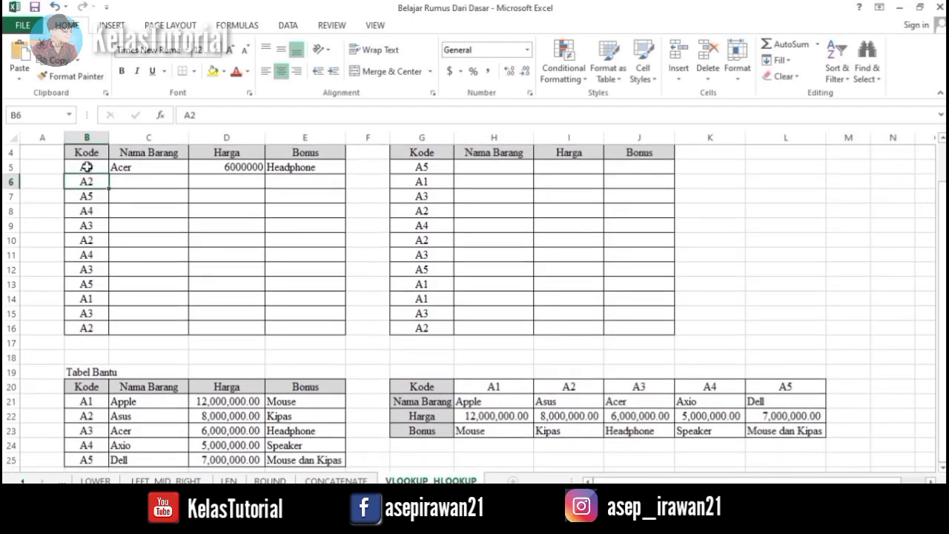
left_click(87, 166)
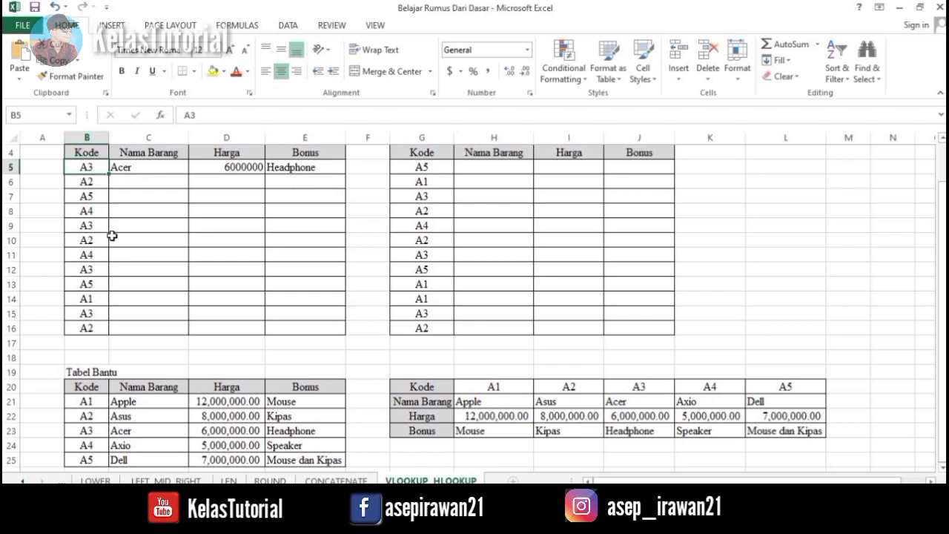
double_click(94, 167)
key("BackSpace")
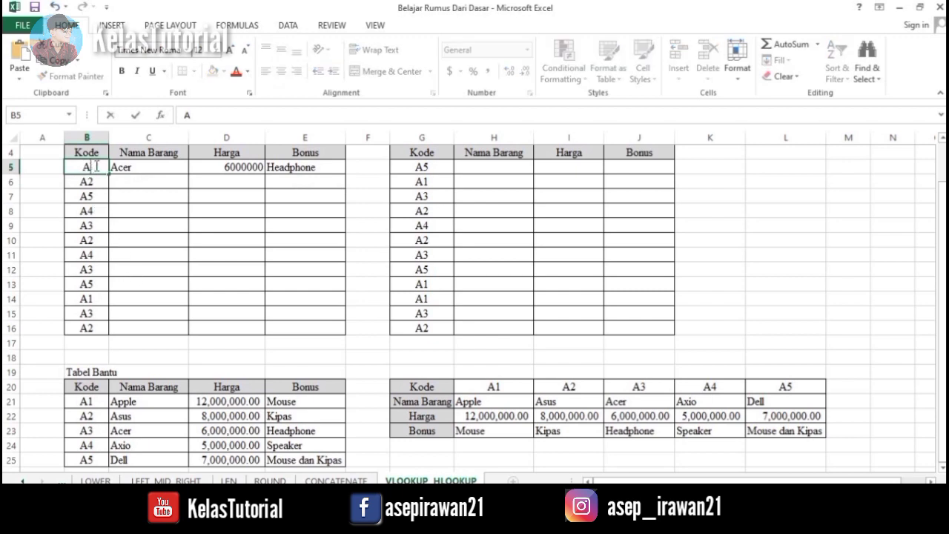
key("Return")
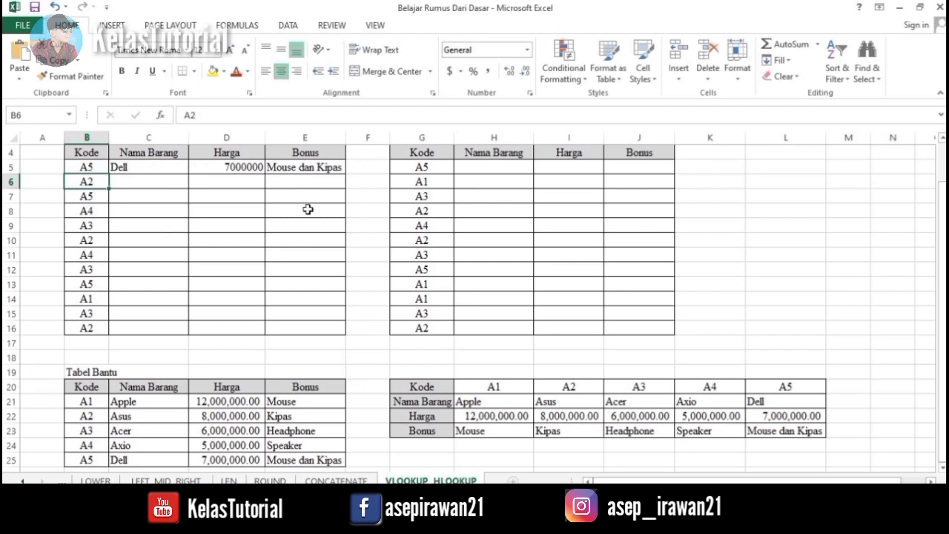
Fill the VLOOKUP formulas in C5:E5 down to row 16
left_click(170, 169)
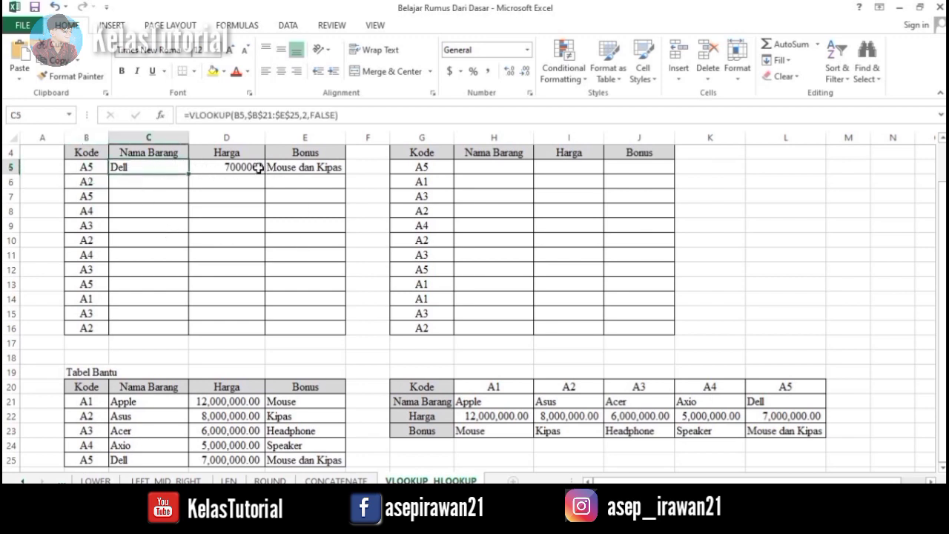
left_click(331, 169, "shift")
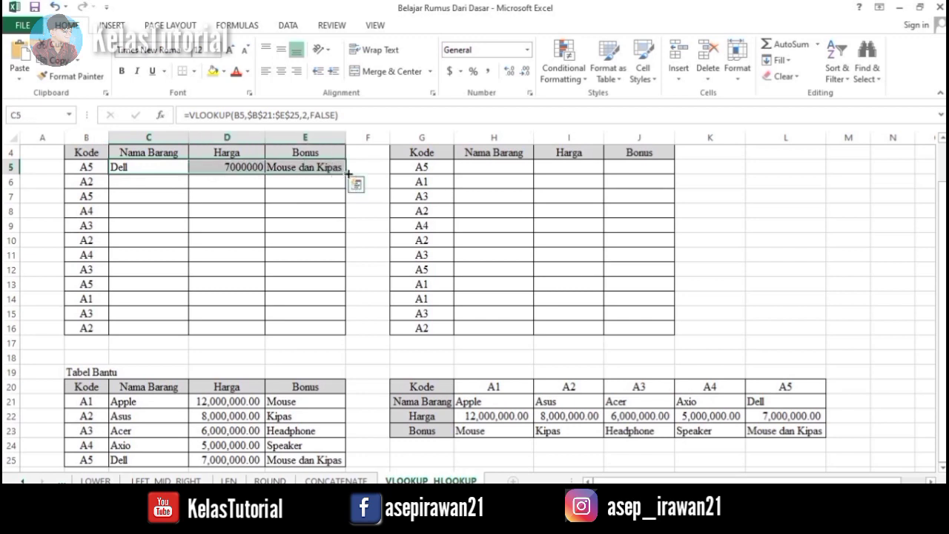
left_click_drag(348, 180, 364, 339)
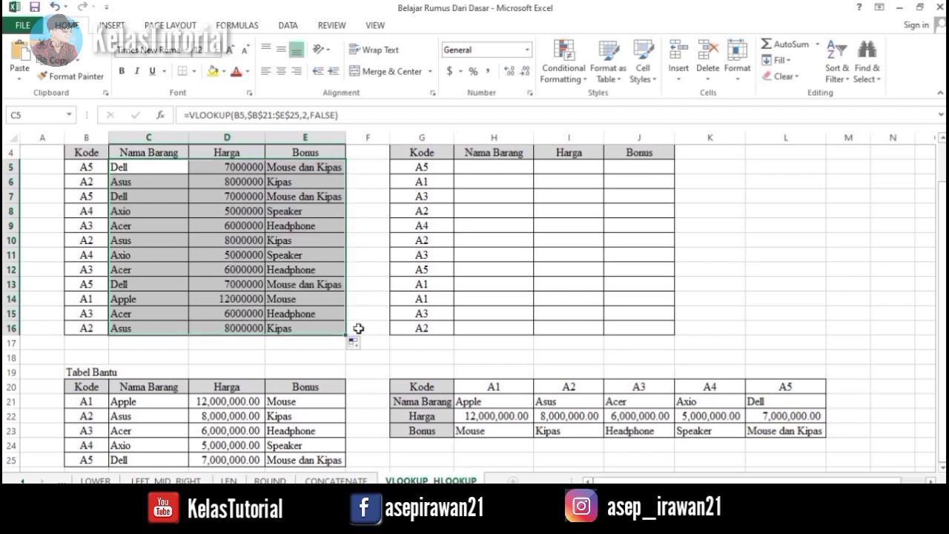
Apply the comma number style with two decimals to the Harga values in D5:D16
left_click(228, 166)
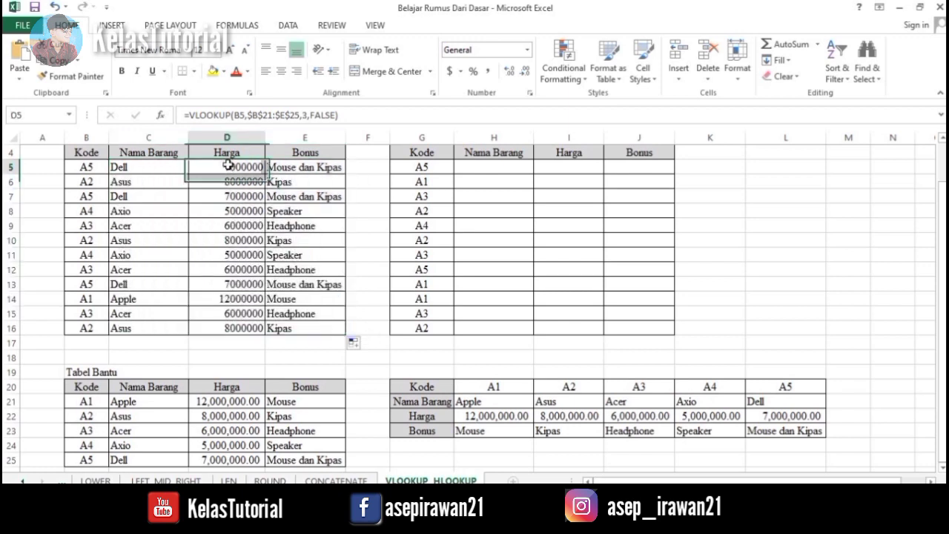
left_click(228, 326, "shift")
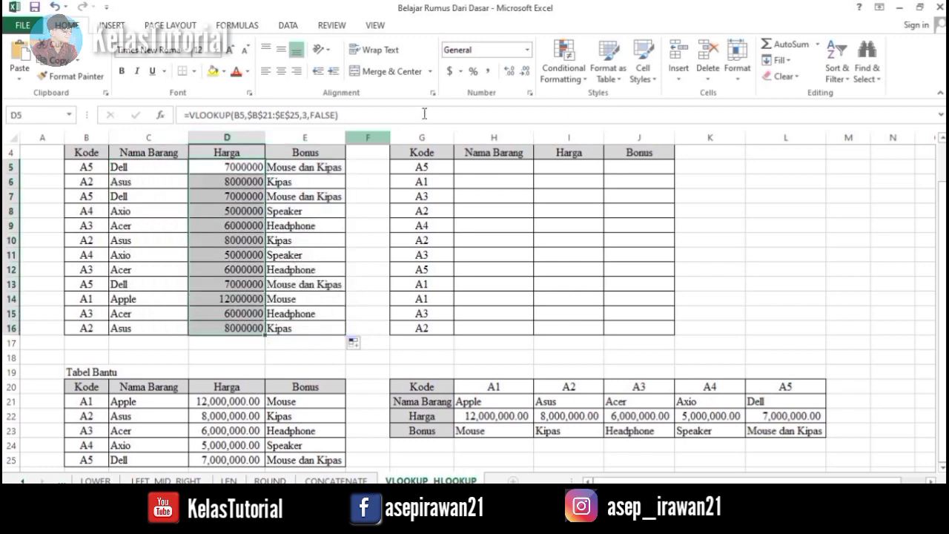
left_click(489, 71)
left_click(296, 240)
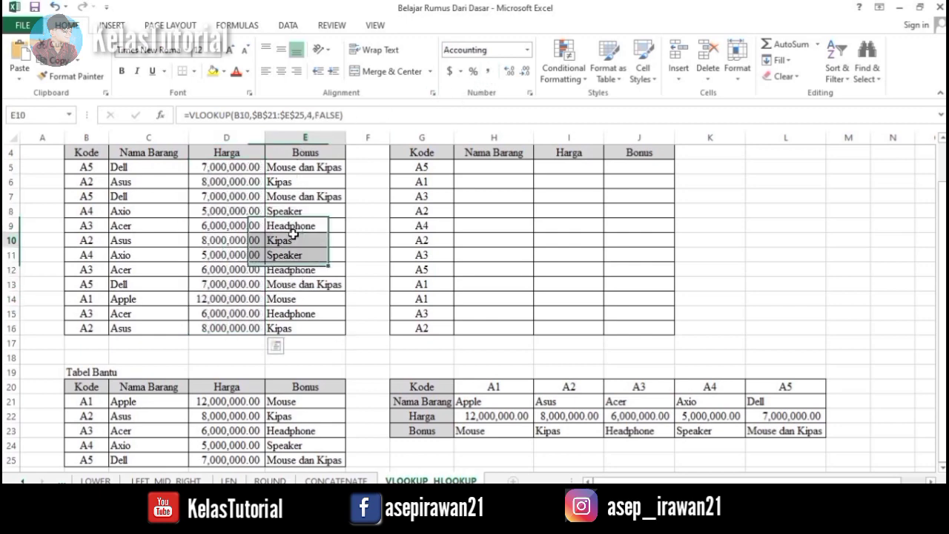
Compare the filled VLOOKUP table with Tabel Bantu, and examine the empty HLOOKUP table and its horizontal helper table G20:L23
scroll(159, 204, "up", 1)
scroll(159, 204, "down", 2)
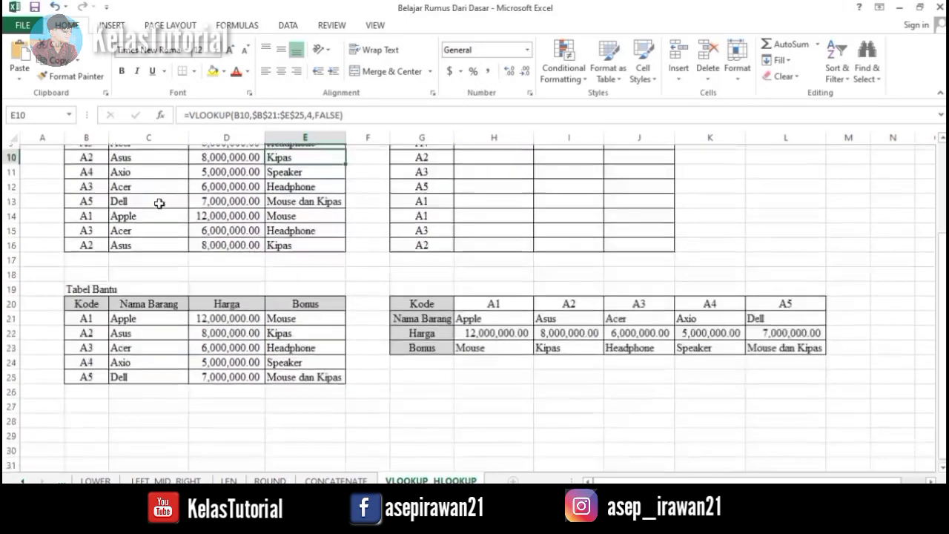
scroll(159, 204, "up", 3)
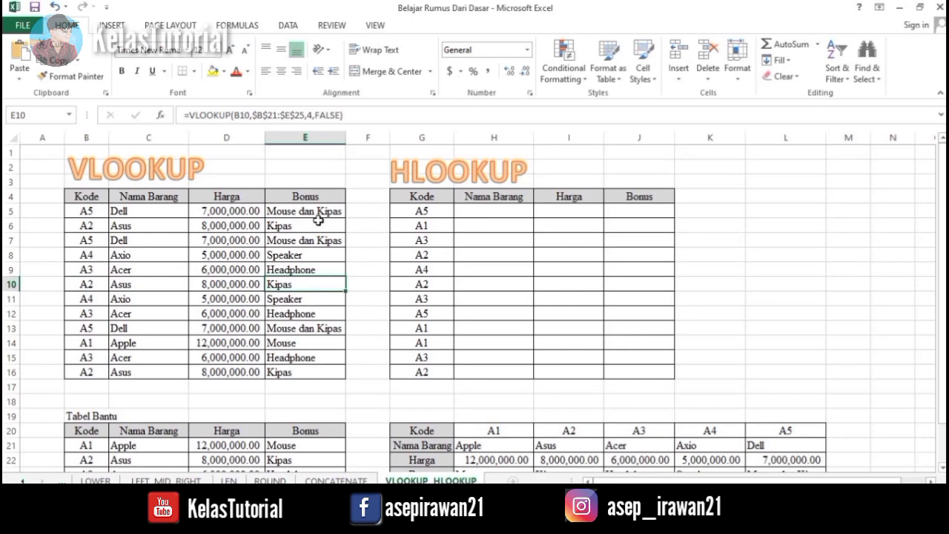
scroll(315, 218, "down", 1)
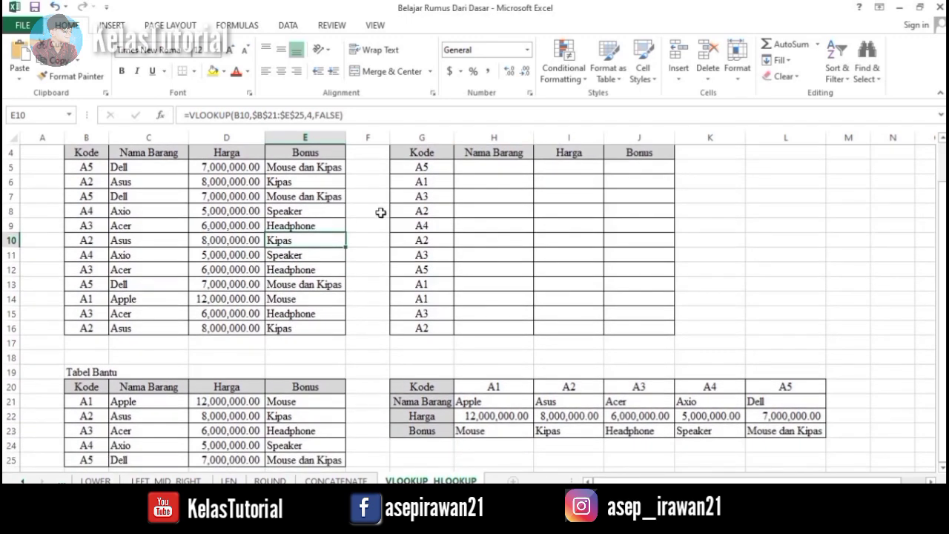
scroll(385, 212, "up", 1)
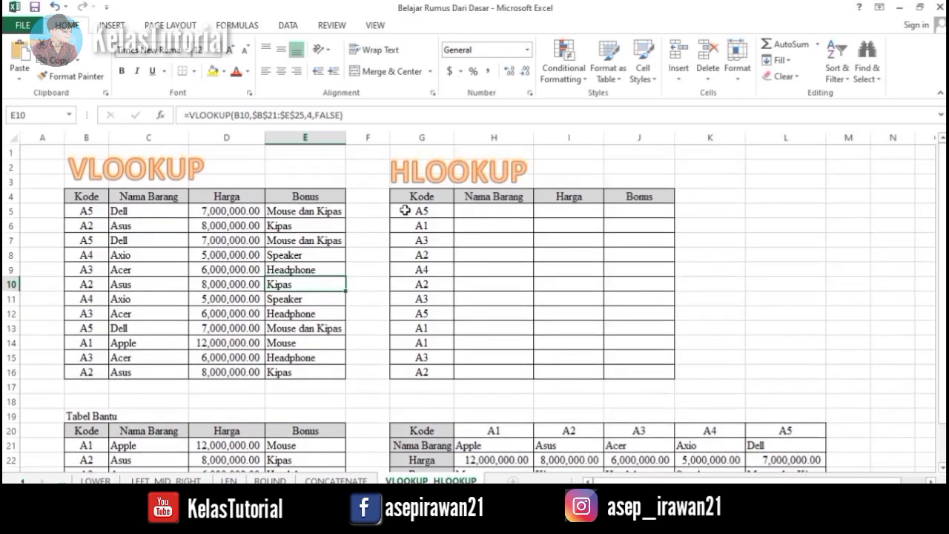
left_click(494, 211)
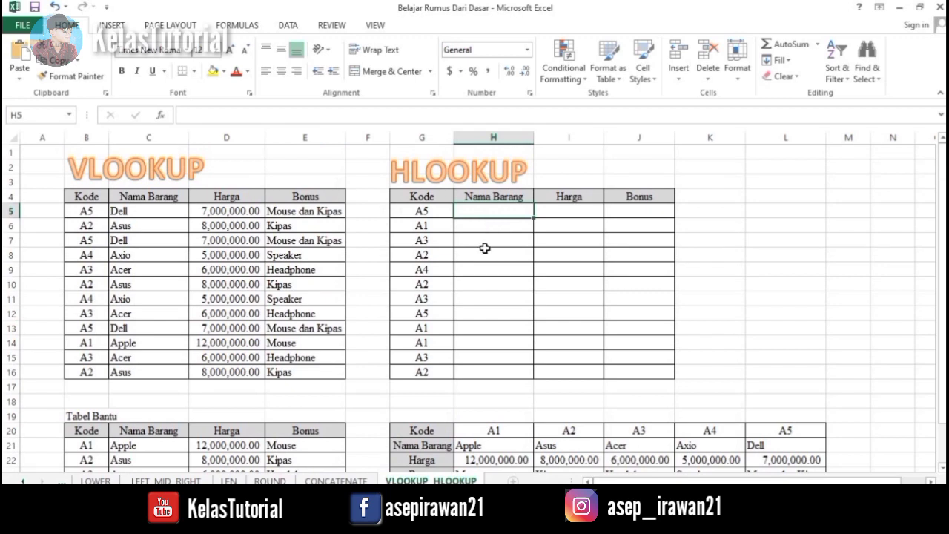
scroll(484, 248, "down", 3)
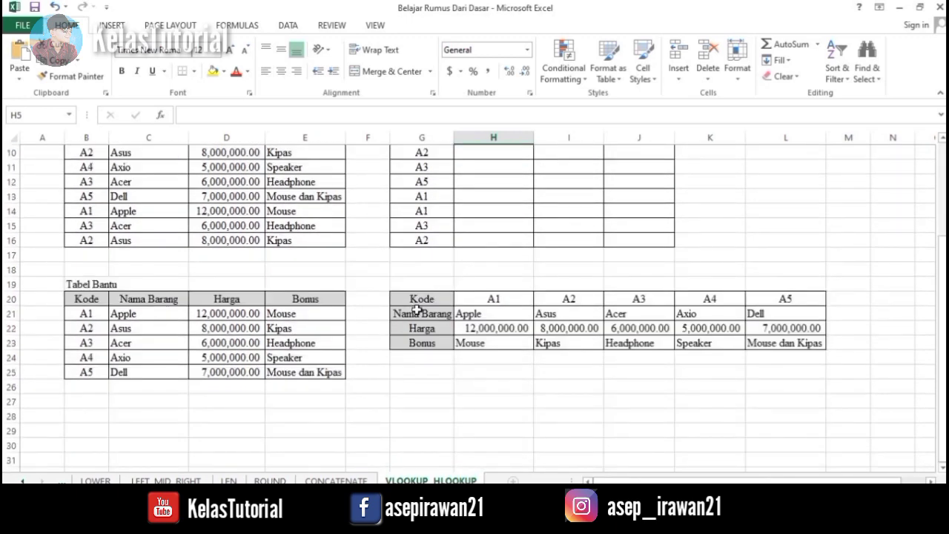
left_click_drag(411, 299, 801, 345)
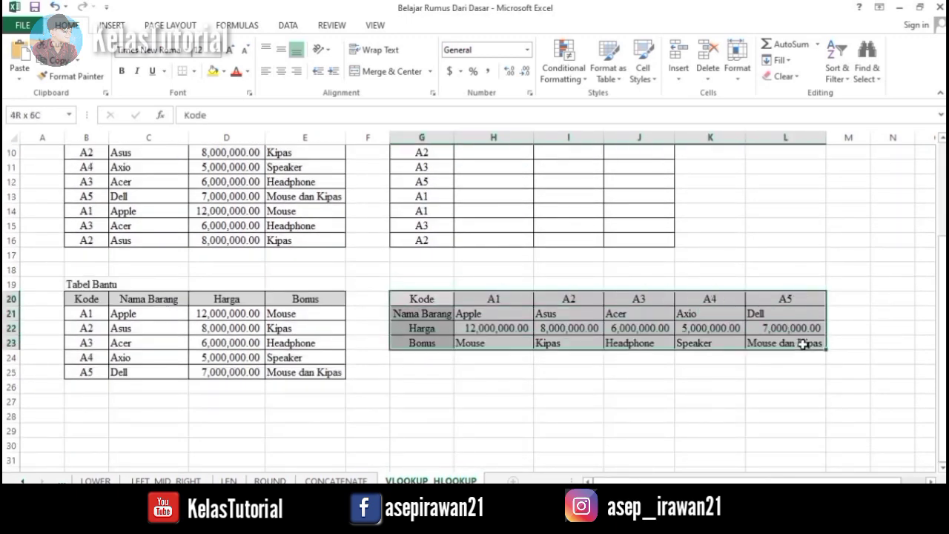
scroll(484, 350, "up", 3)
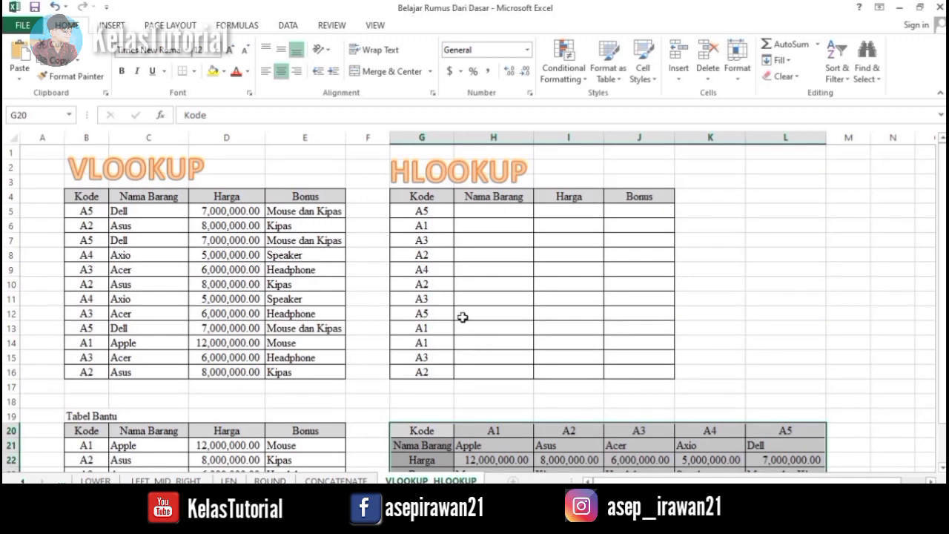
Start an HLOOKUP formula in H5 of the HLOOKUP table, with the Kode in G5 as the lookup value
left_click(477, 215)
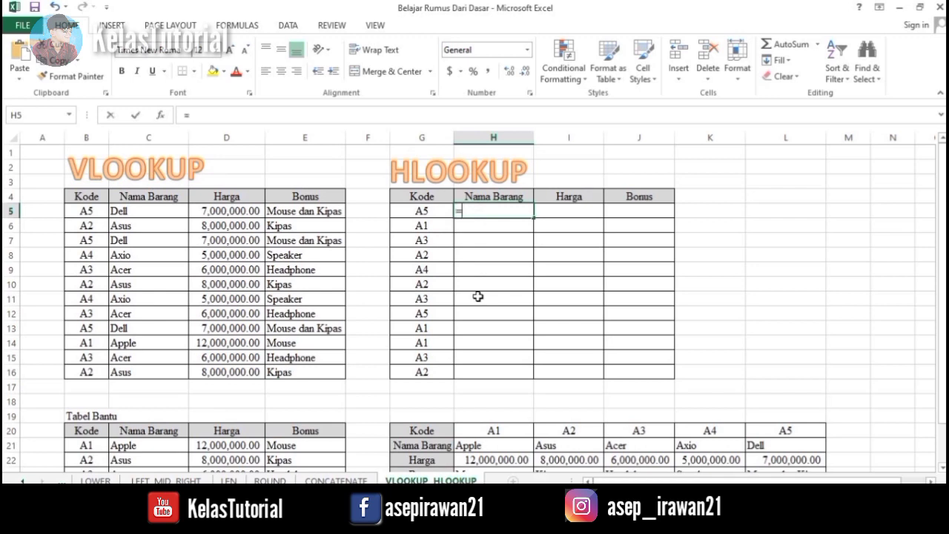
type("hlo")
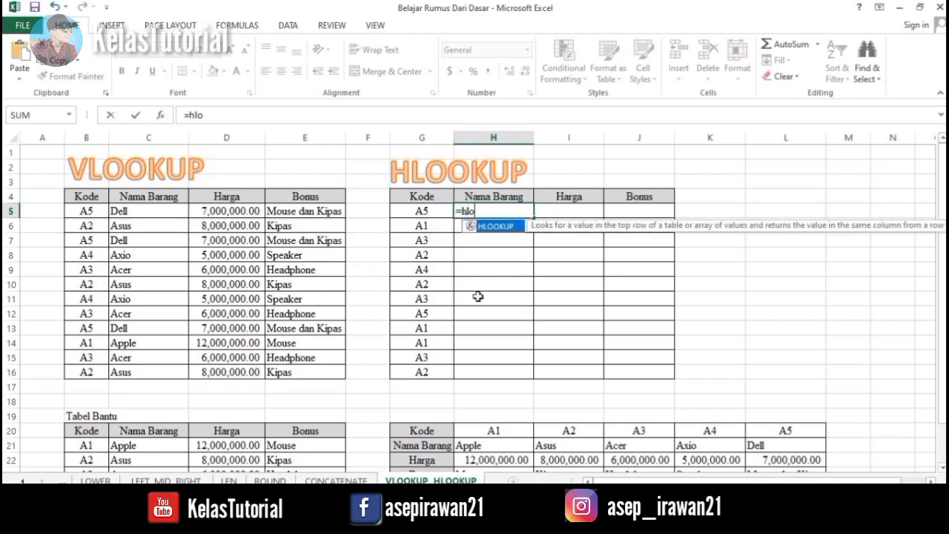
key("Tab")
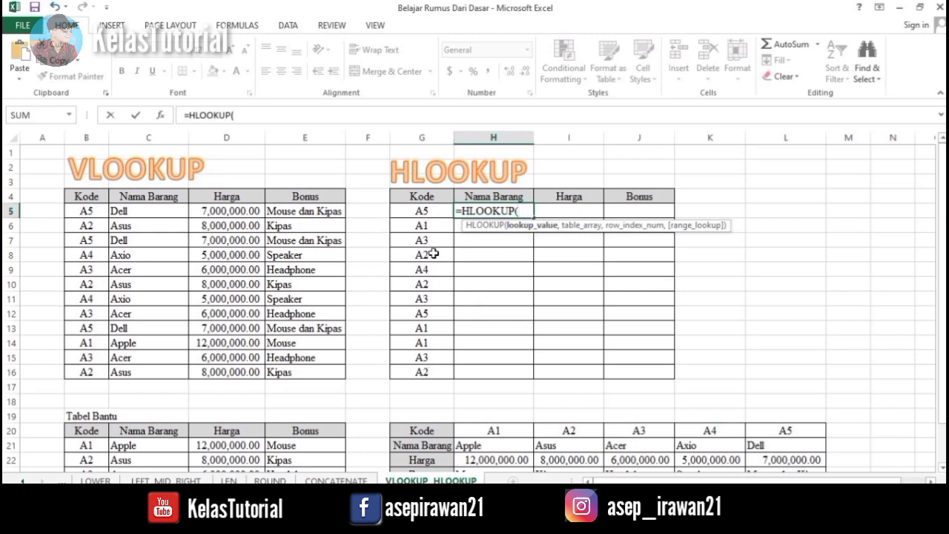
left_click(422, 211)
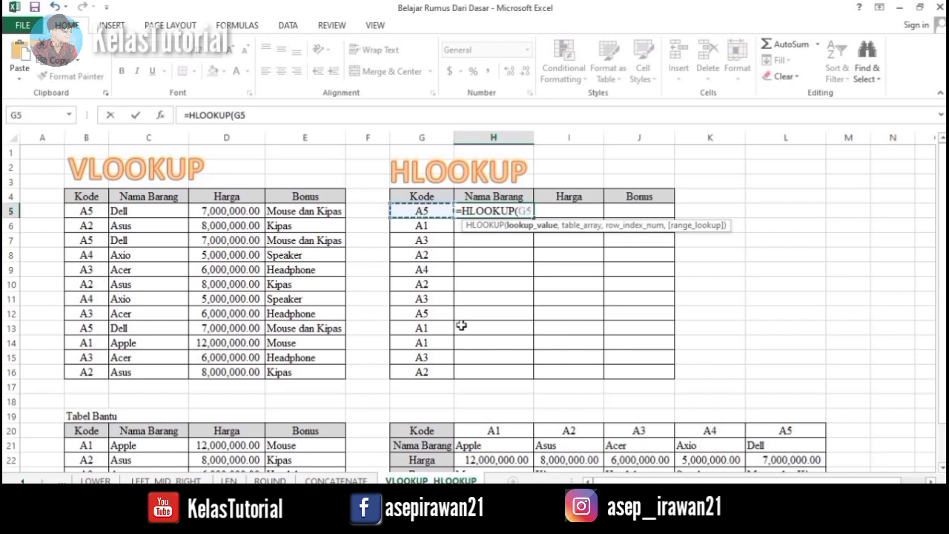
type(",")
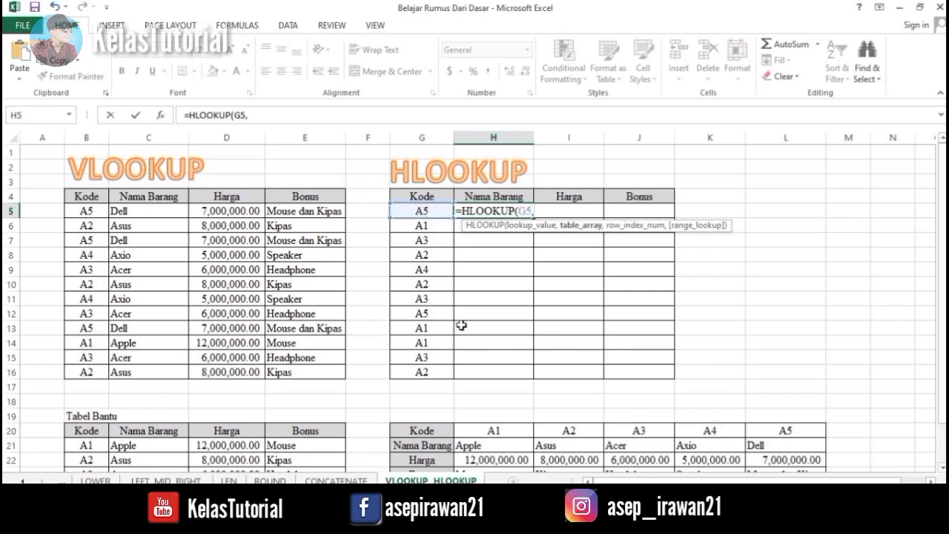
Add the horizontal helper table as the HLOOKUP formula's table array in H5, using the absolute range $H$20:$L$23
scroll(461, 326, "down", 2)
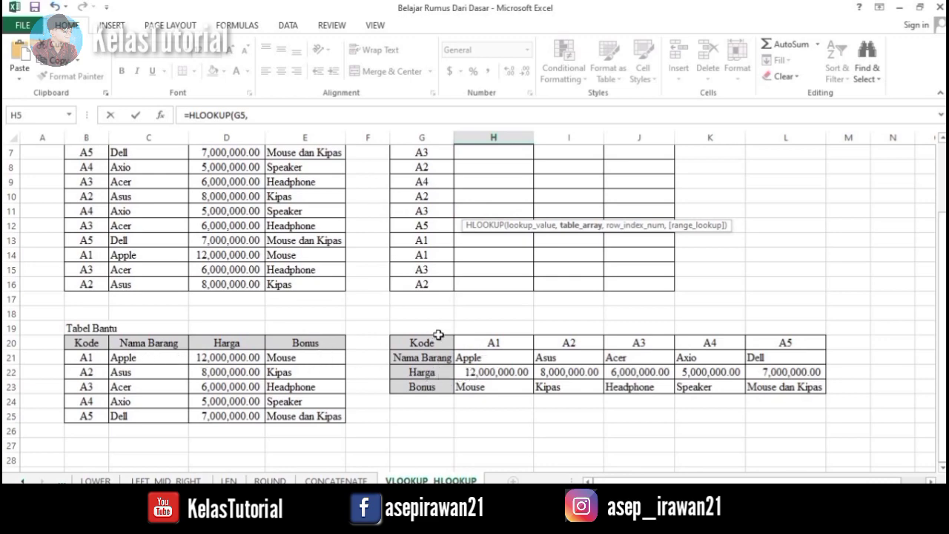
scroll(438, 348, "up", 2)
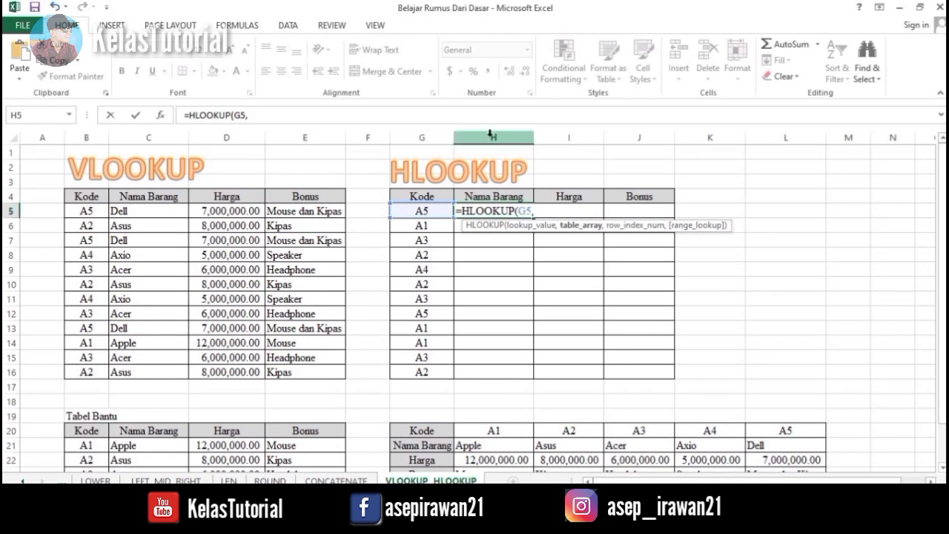
scroll(492, 409, "down", 2)
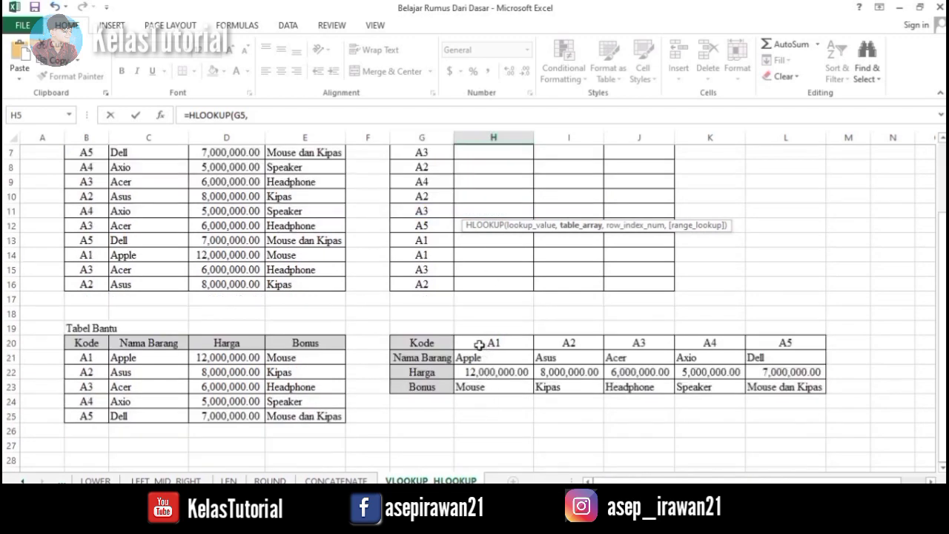
left_click_drag(473, 342, 801, 388)
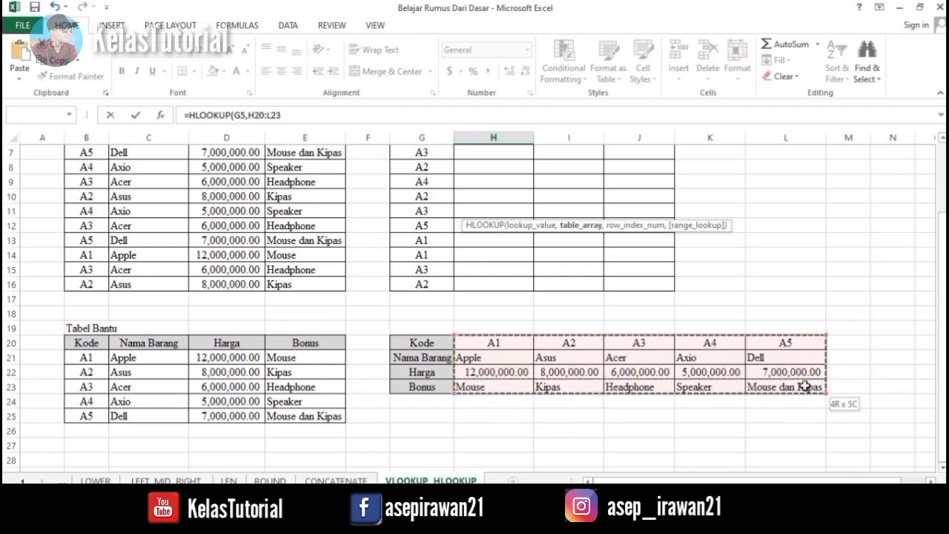
scroll(638, 318, "up", 2)
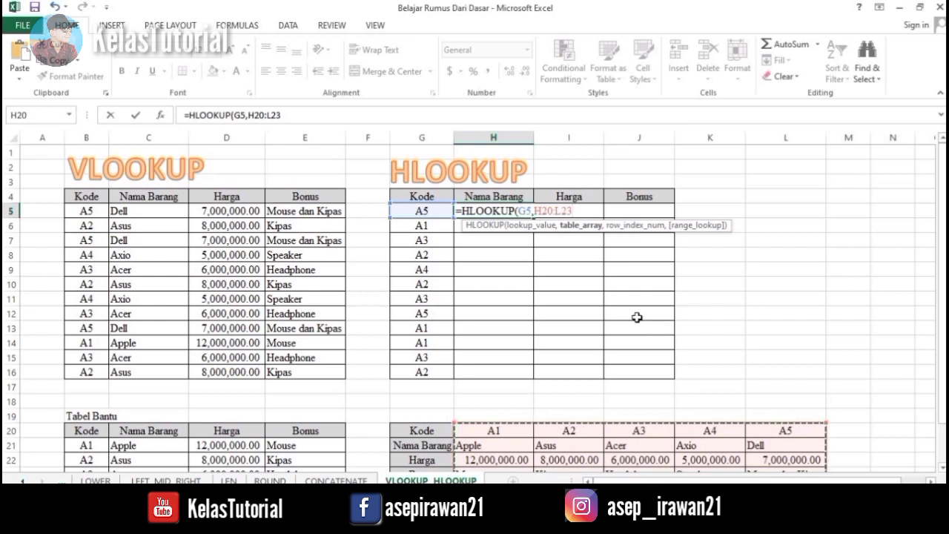
key("F4")
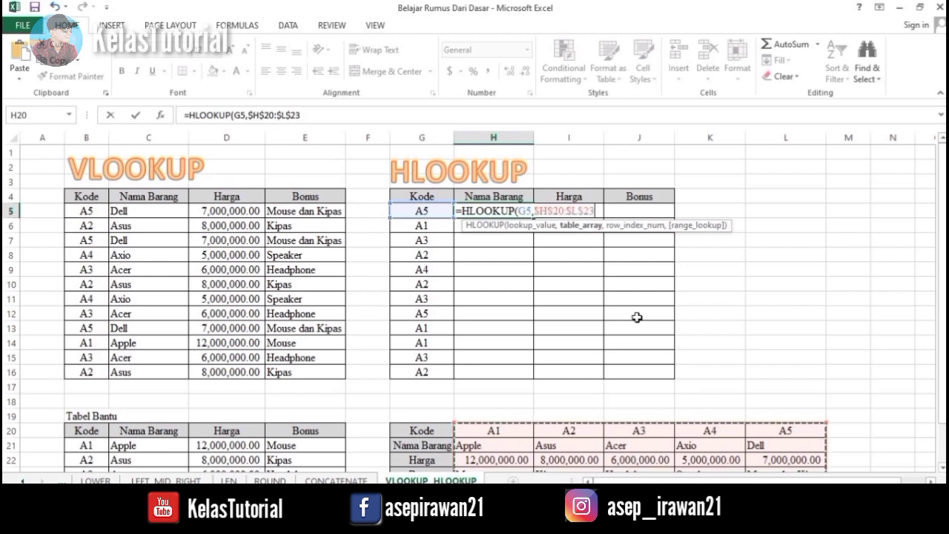
type(",")
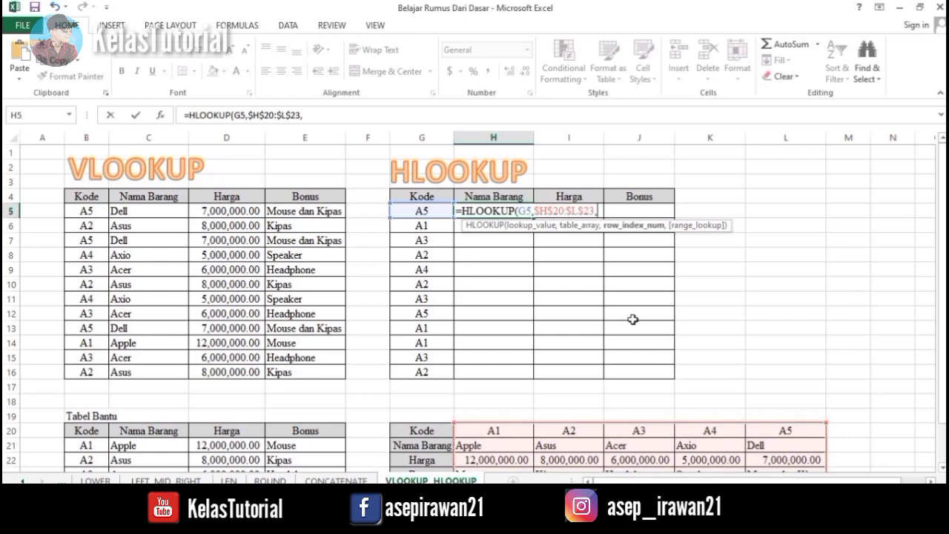
scroll(563, 401, "down", 1)
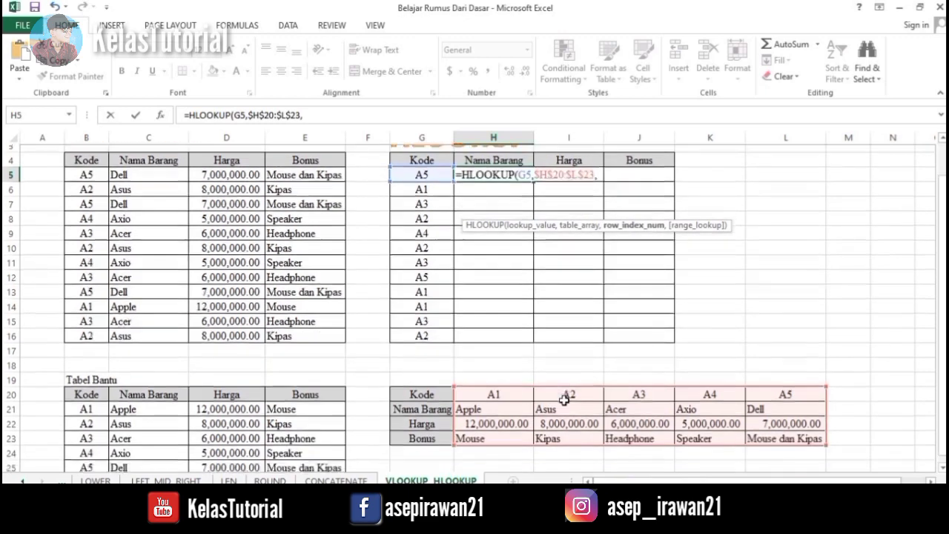